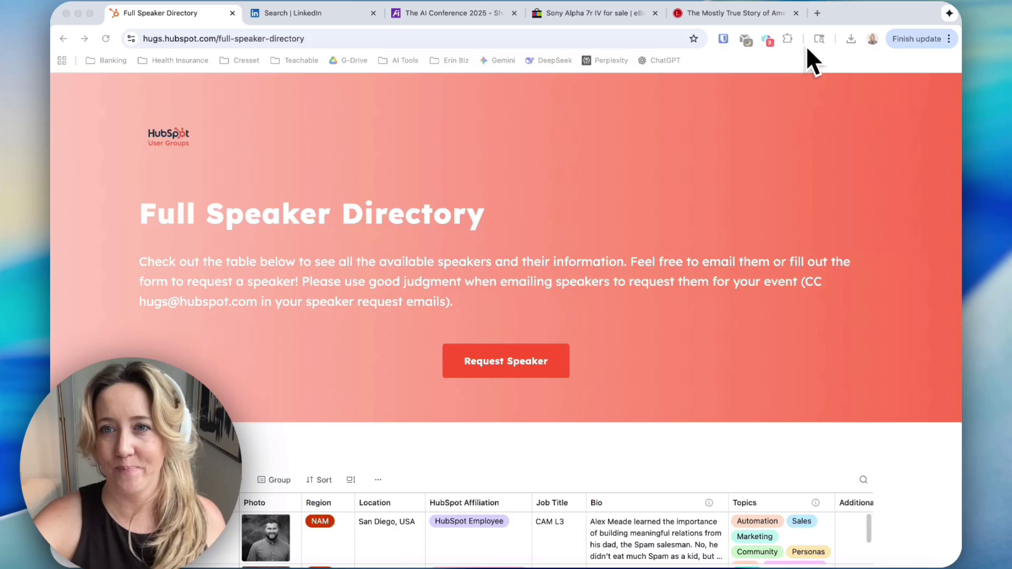
Step: Open the Thunderbit scraper panel beside the HubSpot Full Speaker Directory page
{"action": "left_click", "coordinate": [807, 50]}
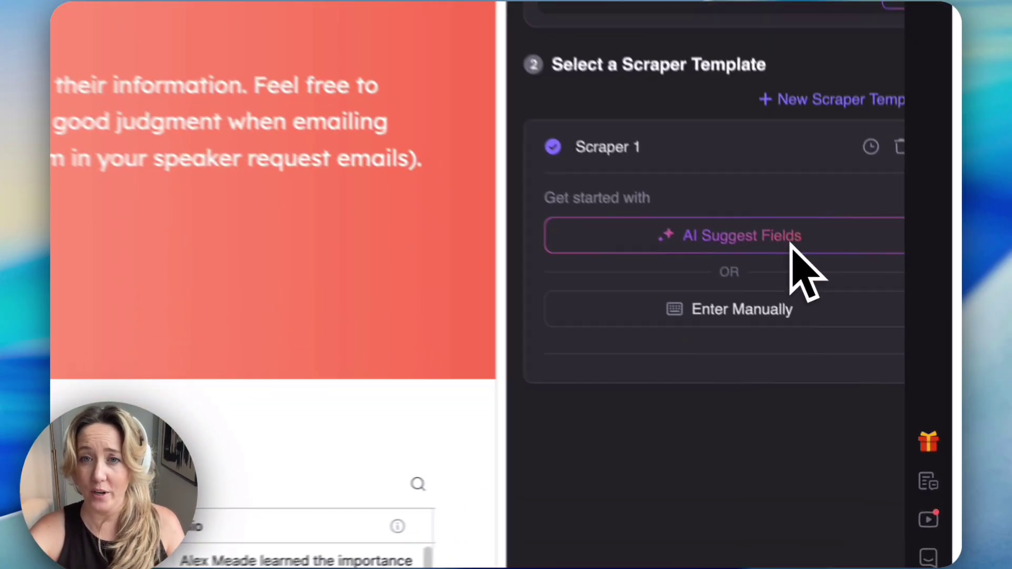
Step: Have AI suggest the twelve-field Speaker Directory Page template and review Name through Email Address
{"action": "left_click", "coordinate": [866, 347]}
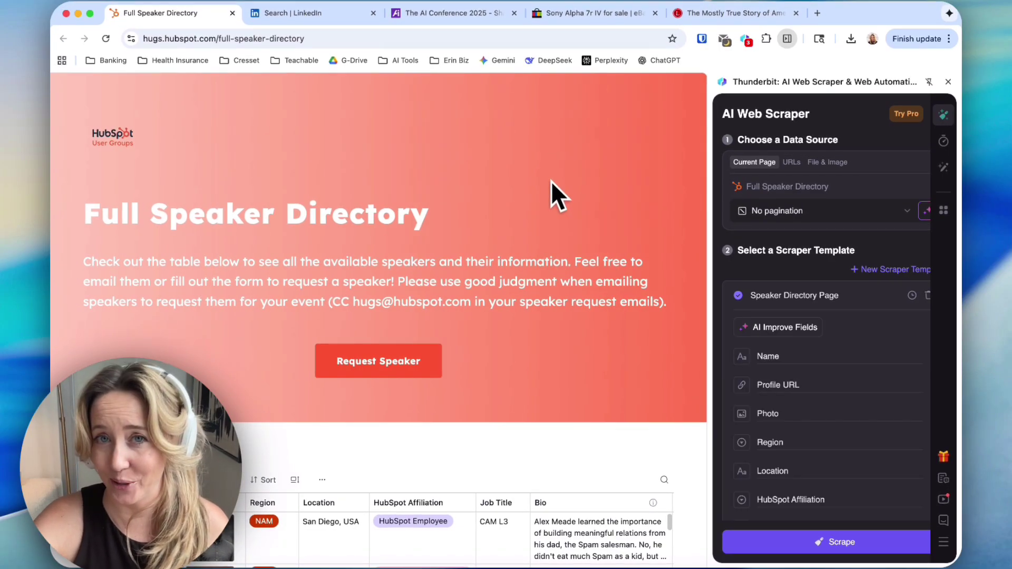
{"action": "scroll", "coordinate": [811, 381], "scroll_direction": "down", "scroll_amount": 5}
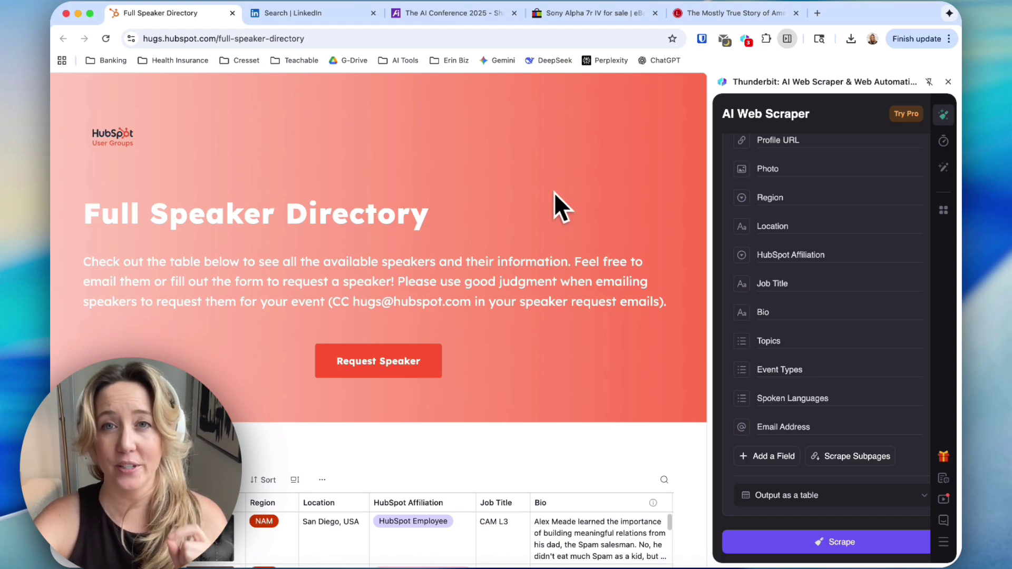
Step: Scrape the directory into an 8-speaker table, compare it with the page, and view download formats
{"action": "left_click", "coordinate": [870, 542]}
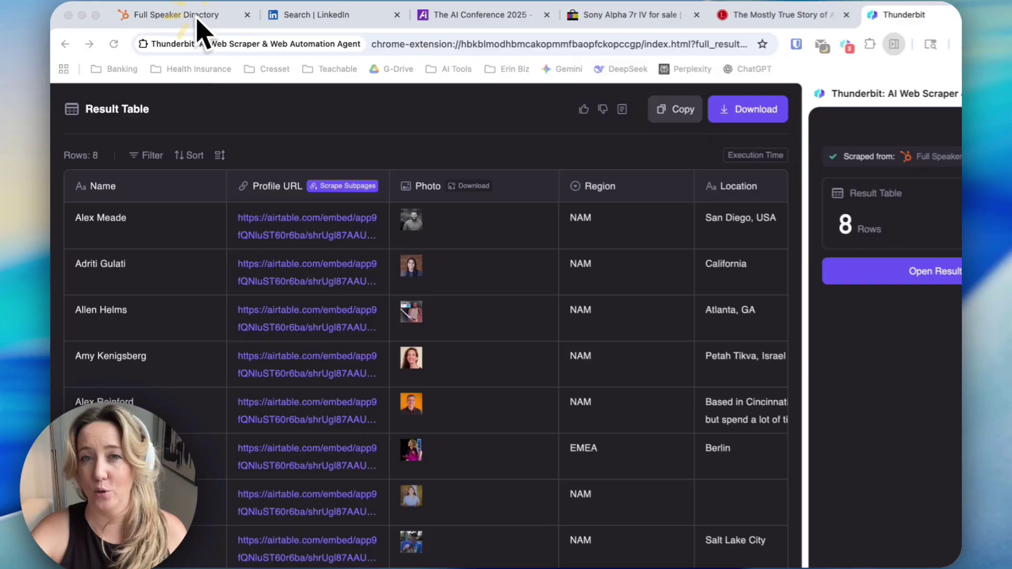
{"action": "left_click", "coordinate": [195, 15]}
{"action": "scroll", "coordinate": [396, 343], "scroll_direction": "down", "scroll_amount": 6}
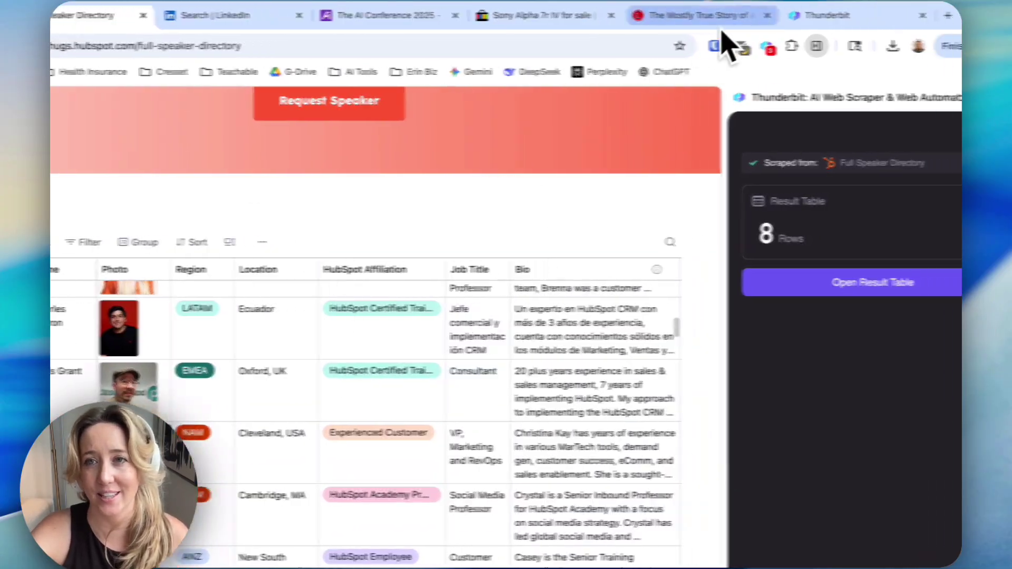
{"action": "left_click", "coordinate": [867, 15]}
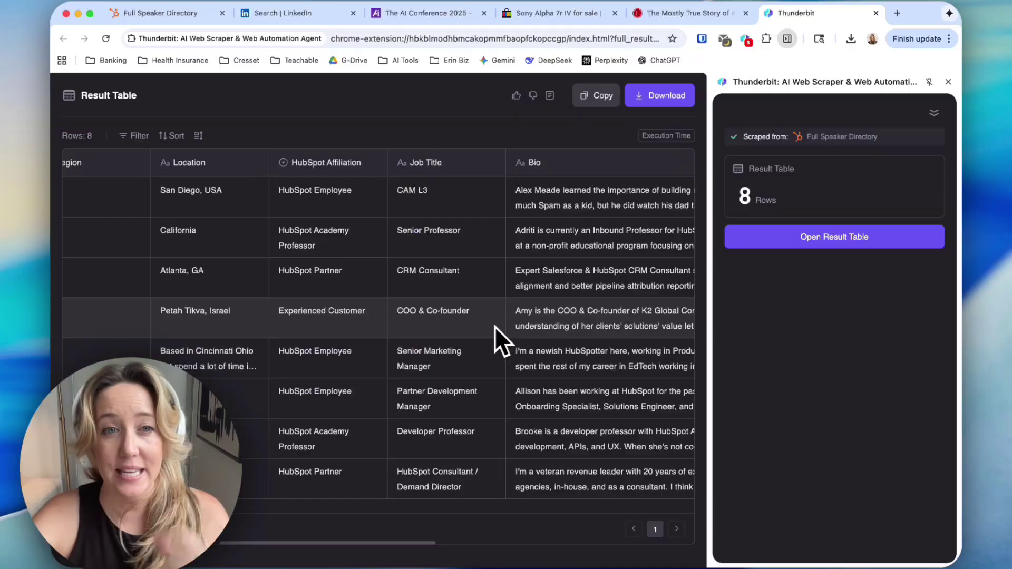
{"action": "scroll", "coordinate": [488, 331], "scroll_direction": "right", "scroll_amount": 6}
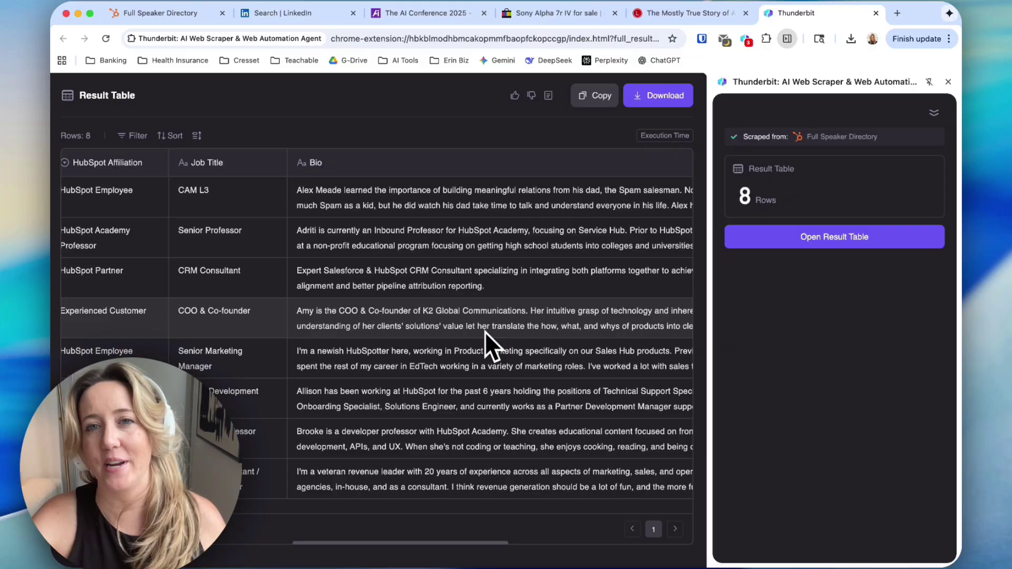
{"action": "scroll", "coordinate": [485, 331], "scroll_direction": "right", "scroll_amount": 5}
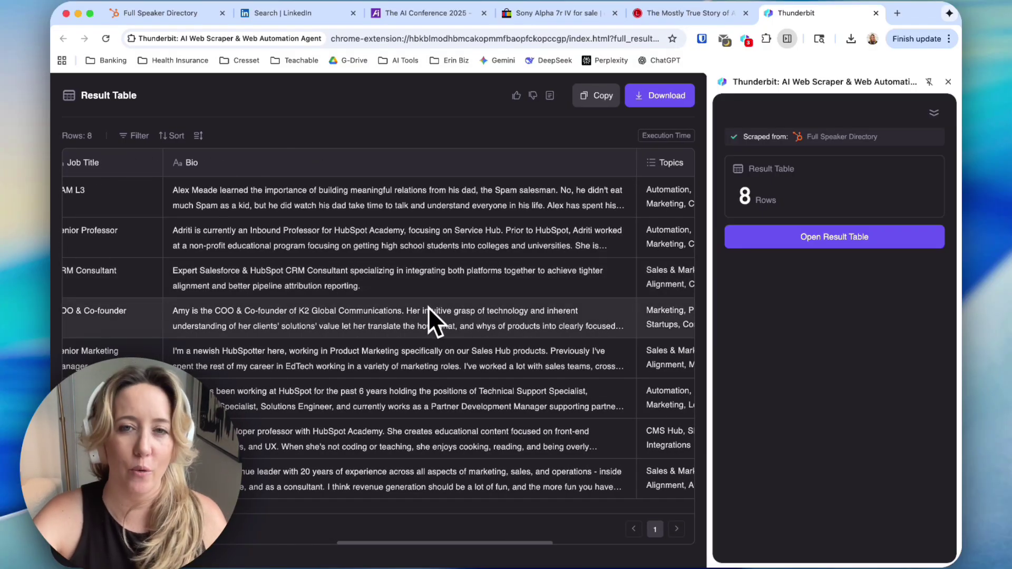
{"action": "scroll", "coordinate": [424, 308], "scroll_direction": "left", "scroll_amount": 10}
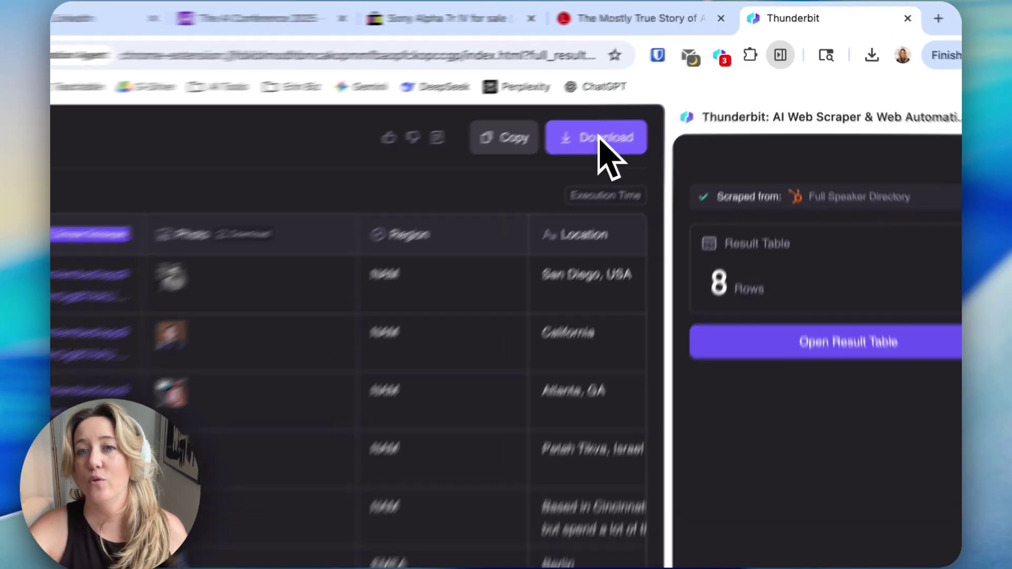
{"action": "left_click", "coordinate": [660, 96]}
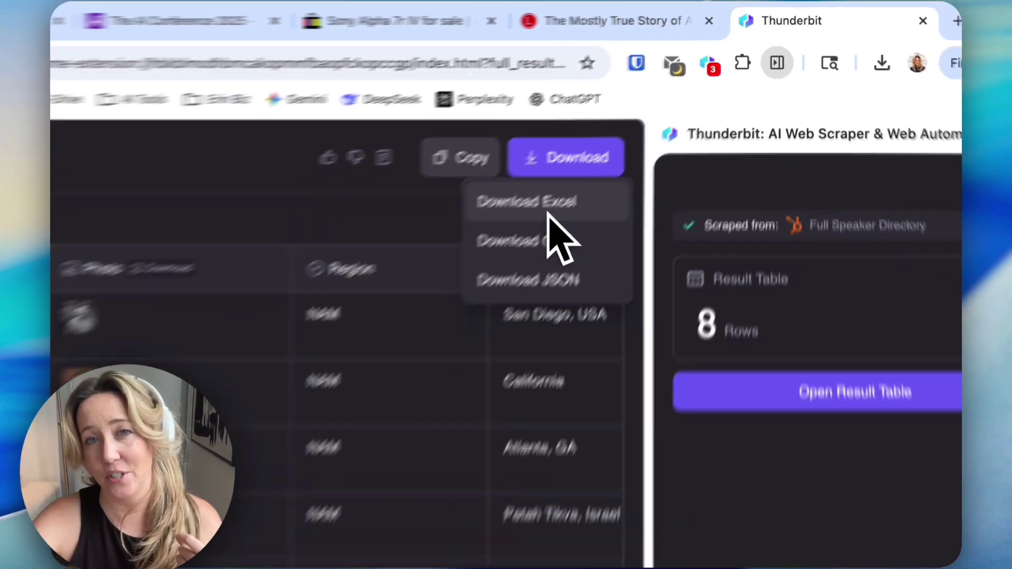
{"action": "left_click", "coordinate": [123, 284]}
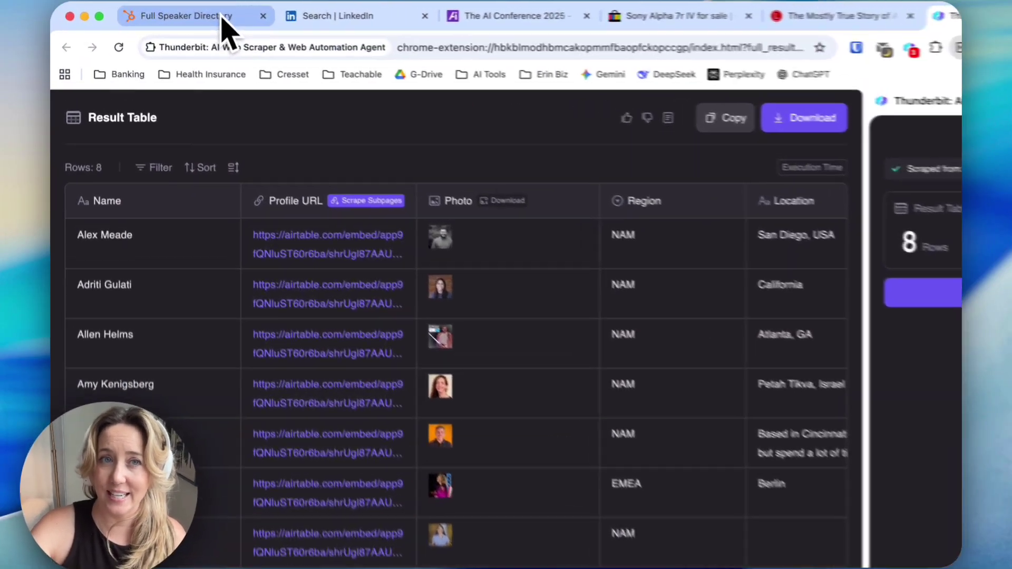
Step: Close the speaker directory tab and delete the Speaker Directory Page template on the LinkedIn search
{"action": "left_click", "coordinate": [222, 17]}
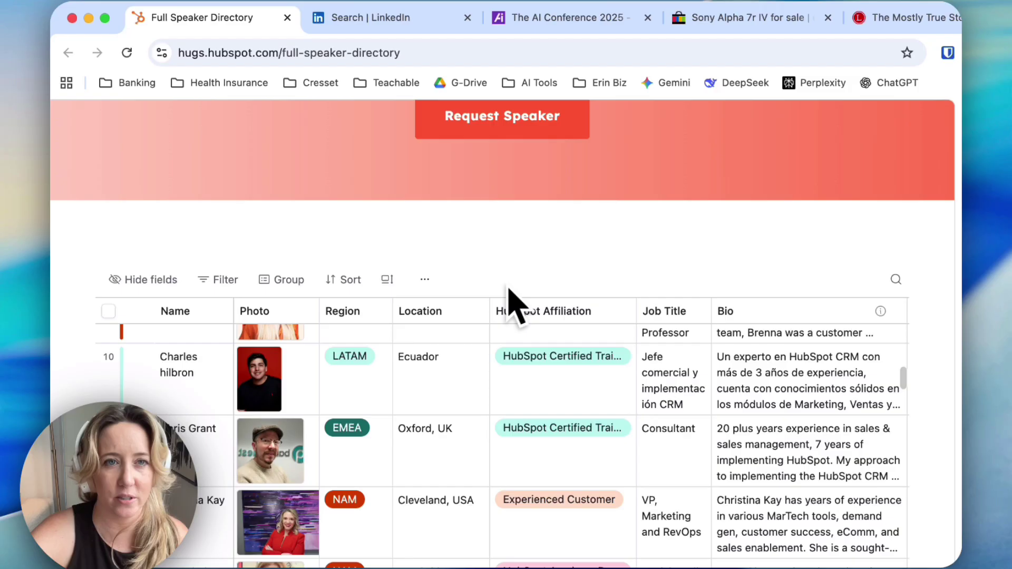
{"action": "left_click", "coordinate": [287, 17]}
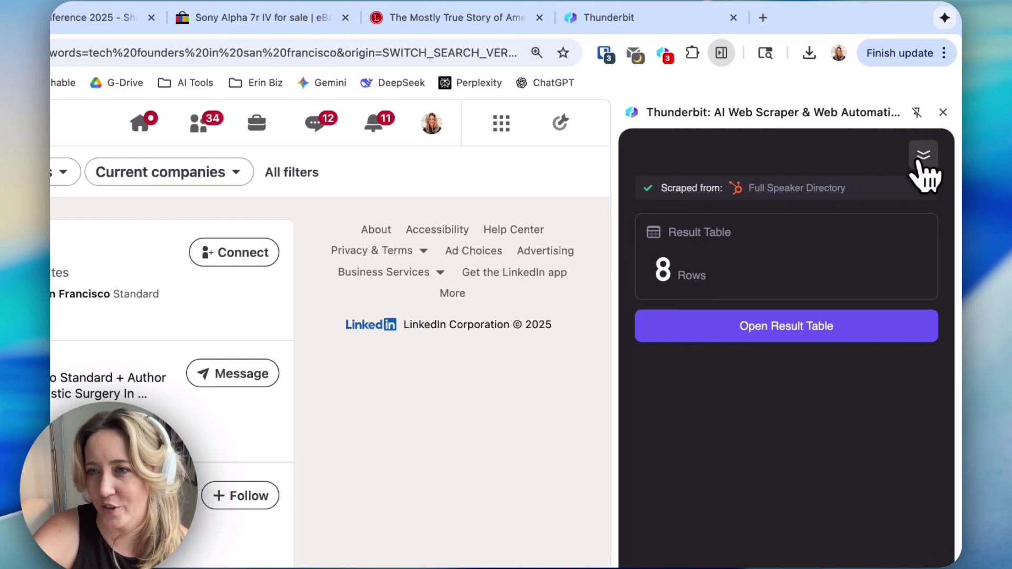
{"action": "left_click", "coordinate": [924, 155]}
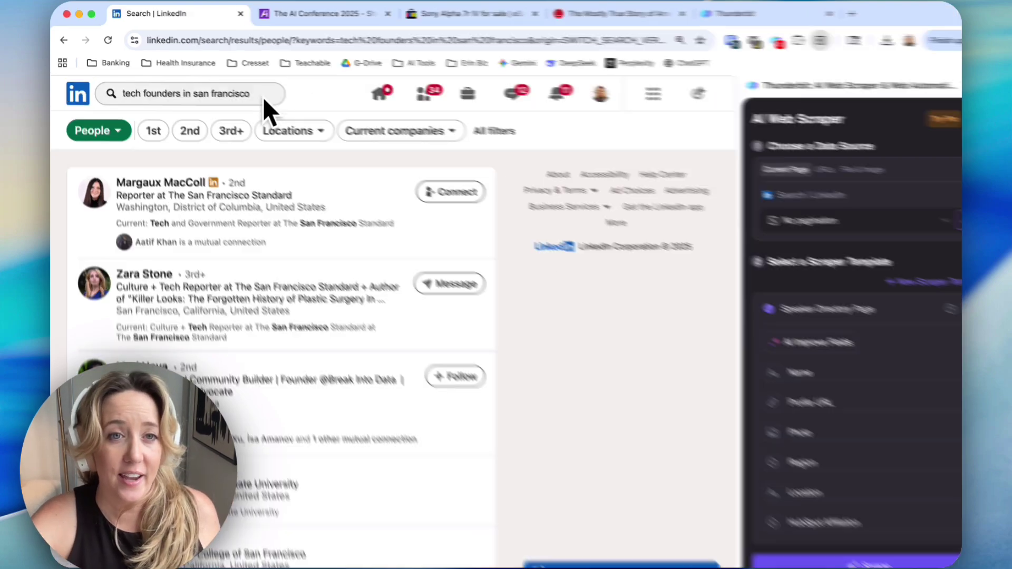
{"action": "left_click", "coordinate": [254, 91]}
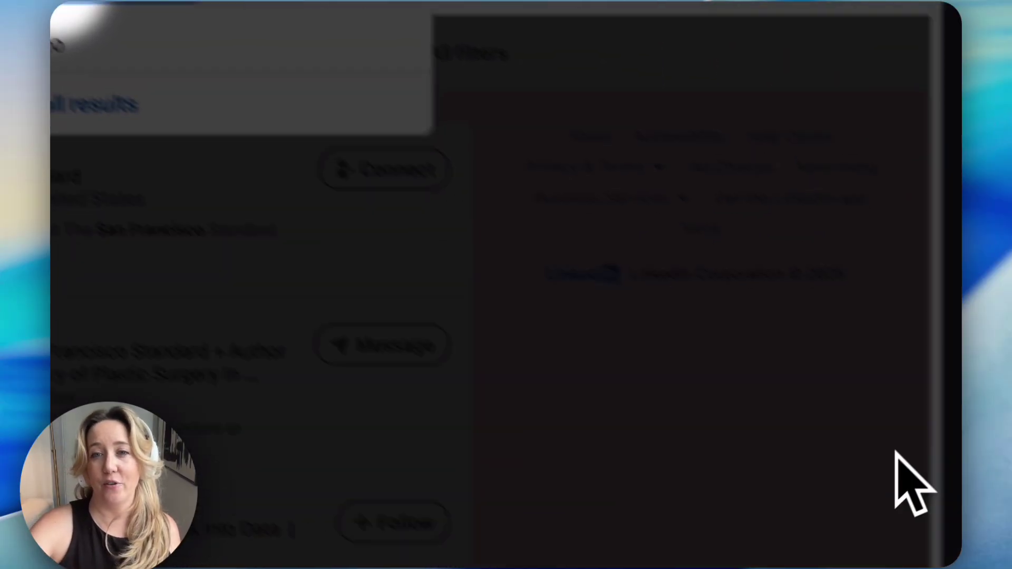
{"action": "left_click", "coordinate": [651, 266]}
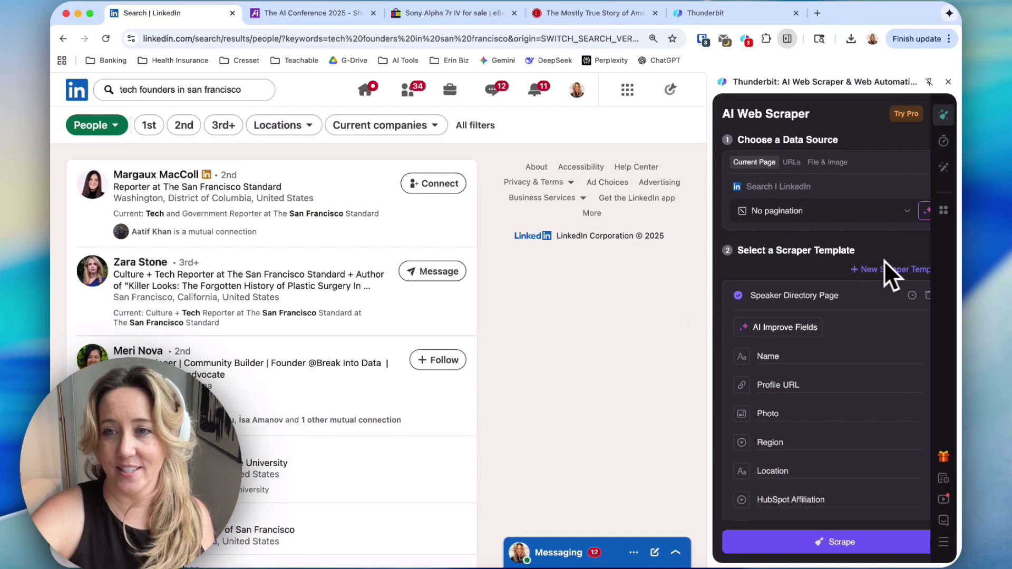
{"action": "left_click", "coordinate": [928, 295]}
{"action": "left_click", "coordinate": [876, 297]}
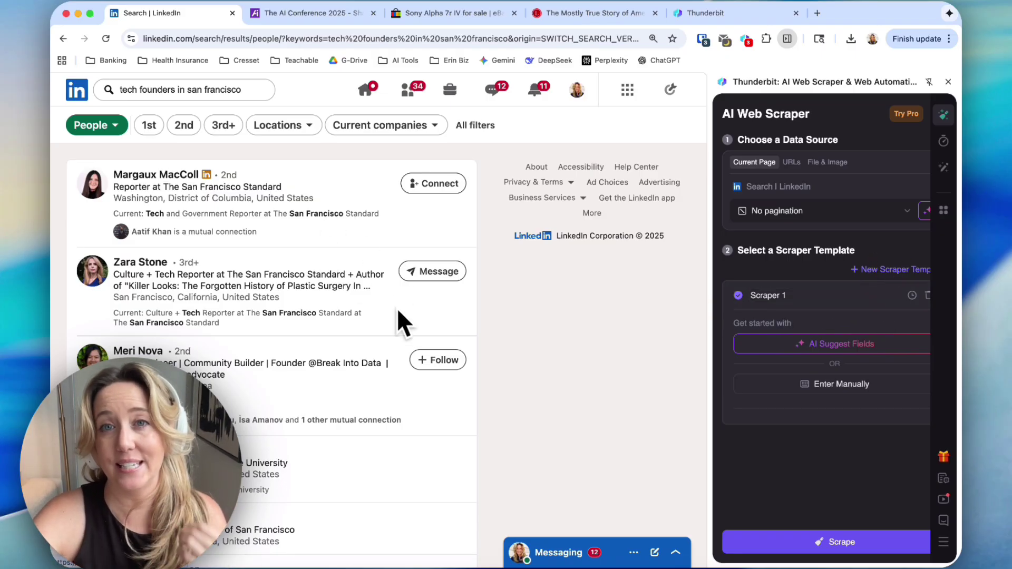
Step: Have AI suggest LinkedIn Profile Listing Page fields, Full Name through Mutual Connections, and add a field
{"action": "left_click", "coordinate": [852, 348]}
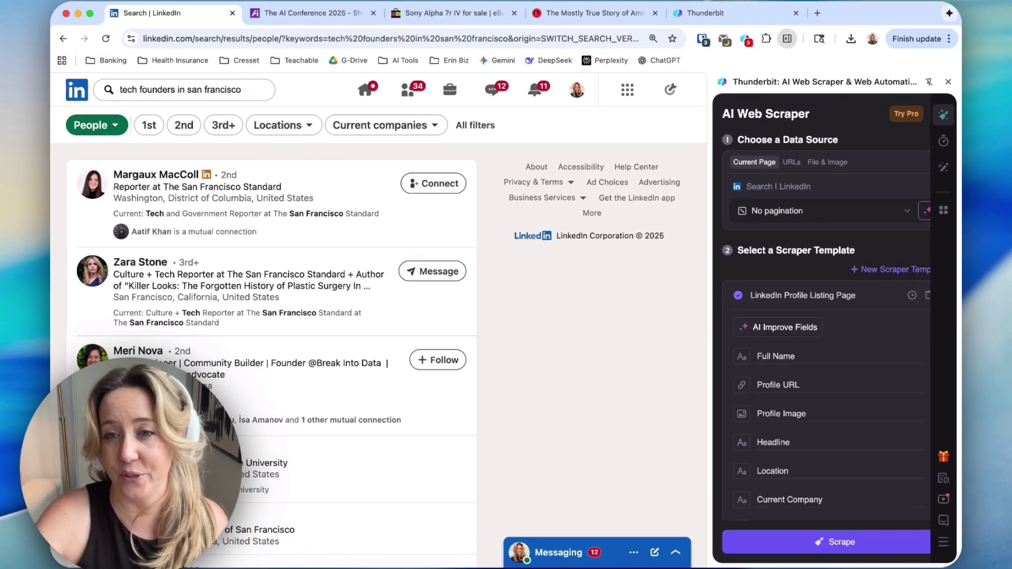
{"action": "scroll", "coordinate": [816, 256], "scroll_direction": "down", "scroll_amount": 2}
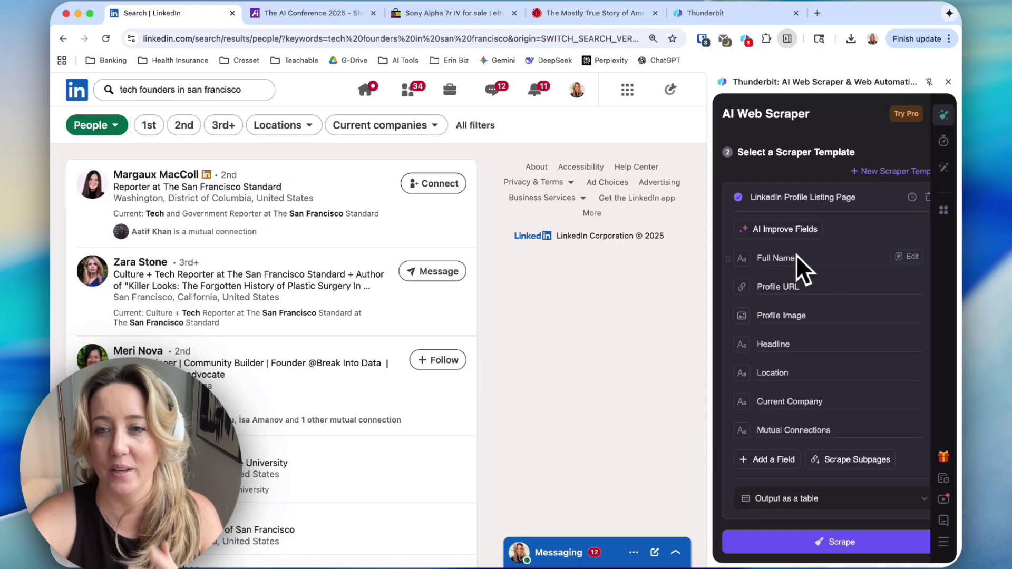
{"action": "scroll", "coordinate": [430, 408], "scroll_direction": "down", "scroll_amount": 3}
{"action": "scroll", "coordinate": [430, 408], "scroll_direction": "up", "scroll_amount": 3}
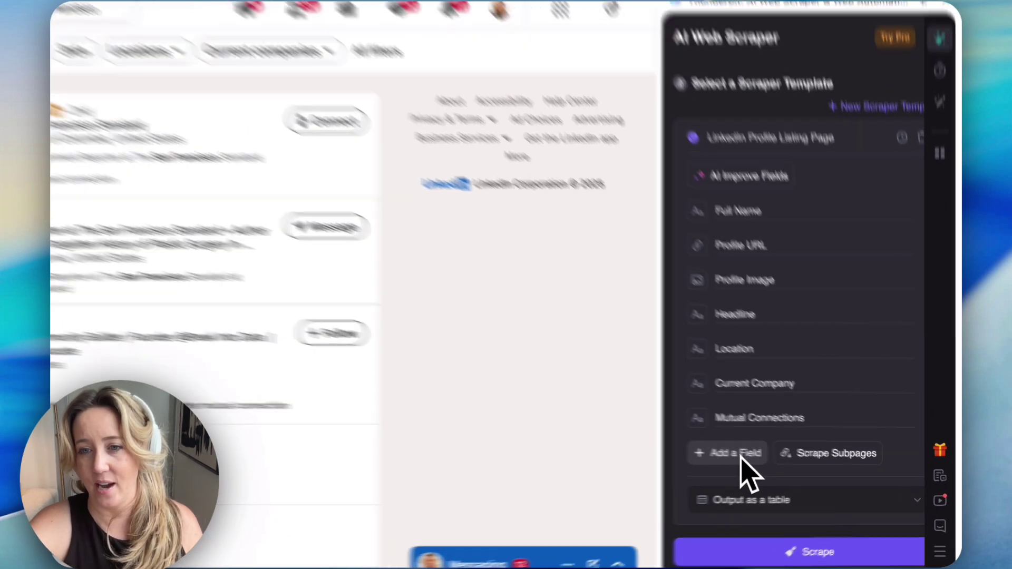
{"action": "left_click", "coordinate": [776, 460]}
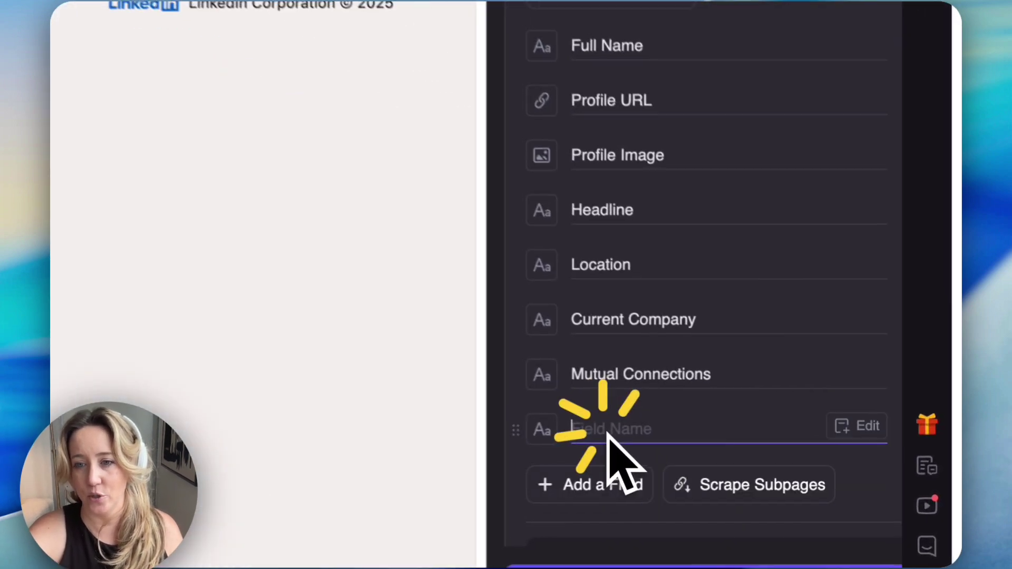
{"action": "left_click", "coordinate": [522, 426]}
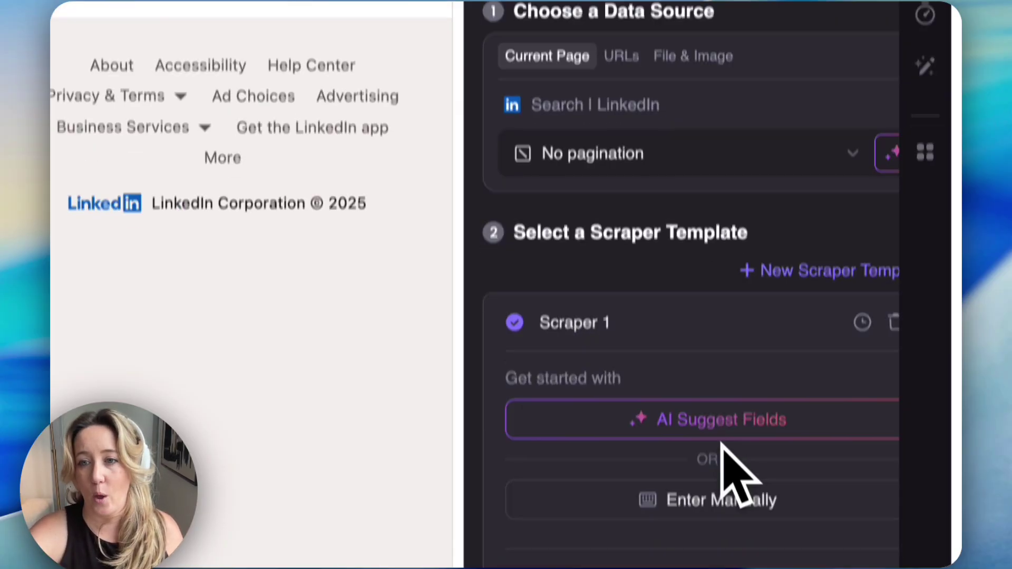
Step: Start a manual template with fields named 'name', 'title' and 'email ad'
{"action": "left_click", "coordinate": [730, 495]}
{"action": "left_click", "coordinate": [783, 361]}
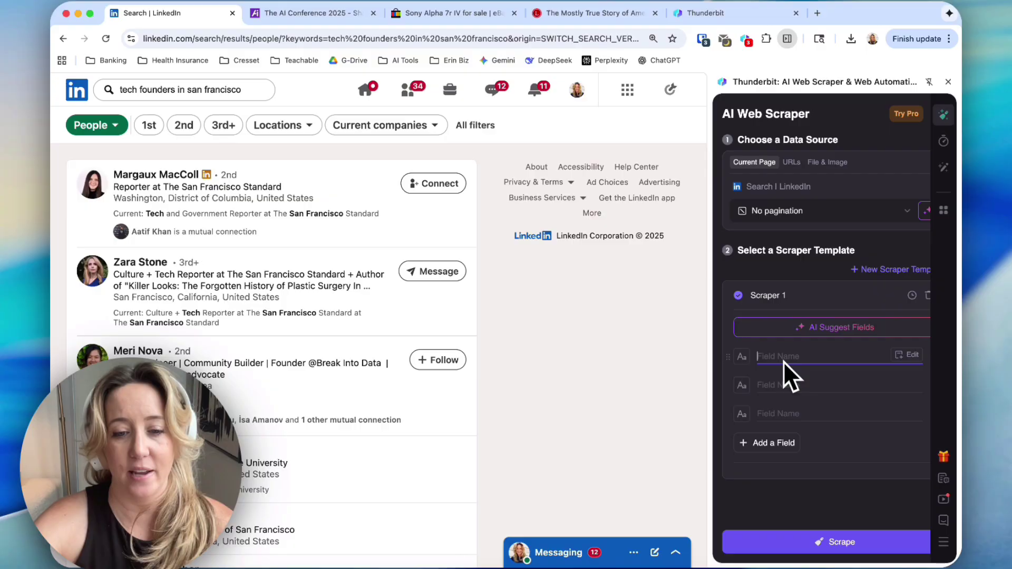
{"action": "type", "text": "name"}
{"action": "left_click", "coordinate": [796, 384]}
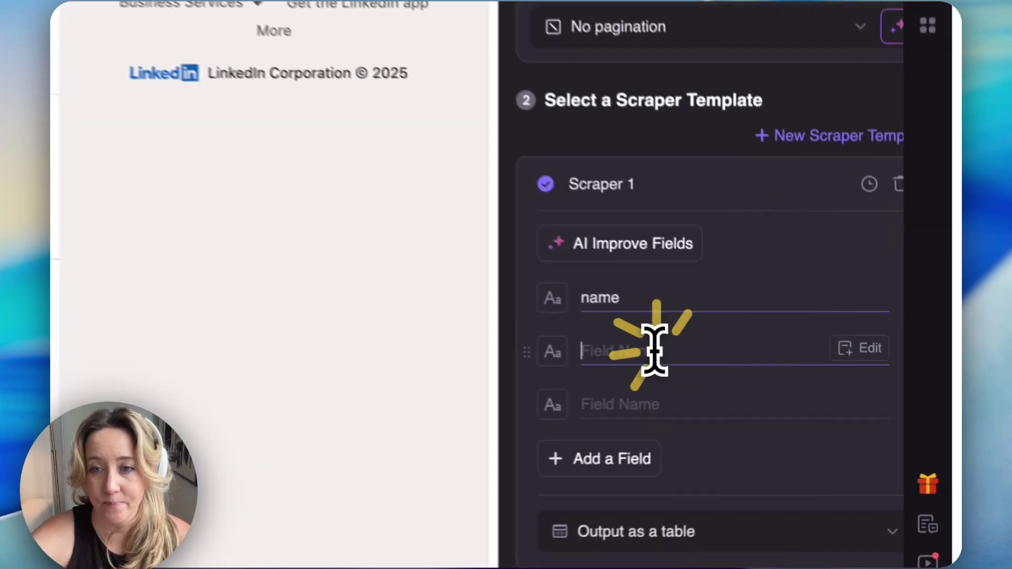
{"action": "type", "text": "title"}
{"action": "left_click", "coordinate": [667, 398]}
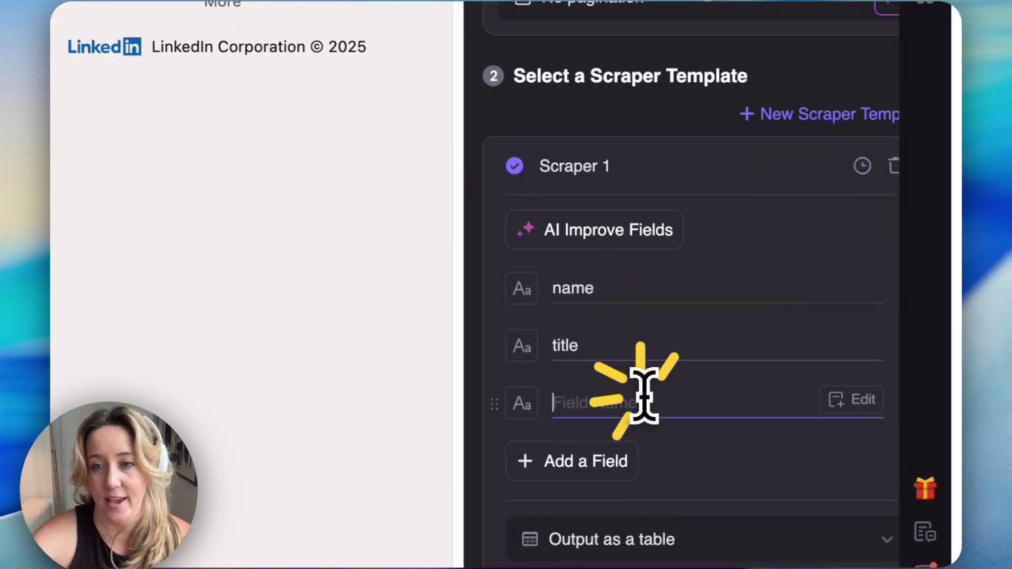
{"action": "type", "text": "email ad"}
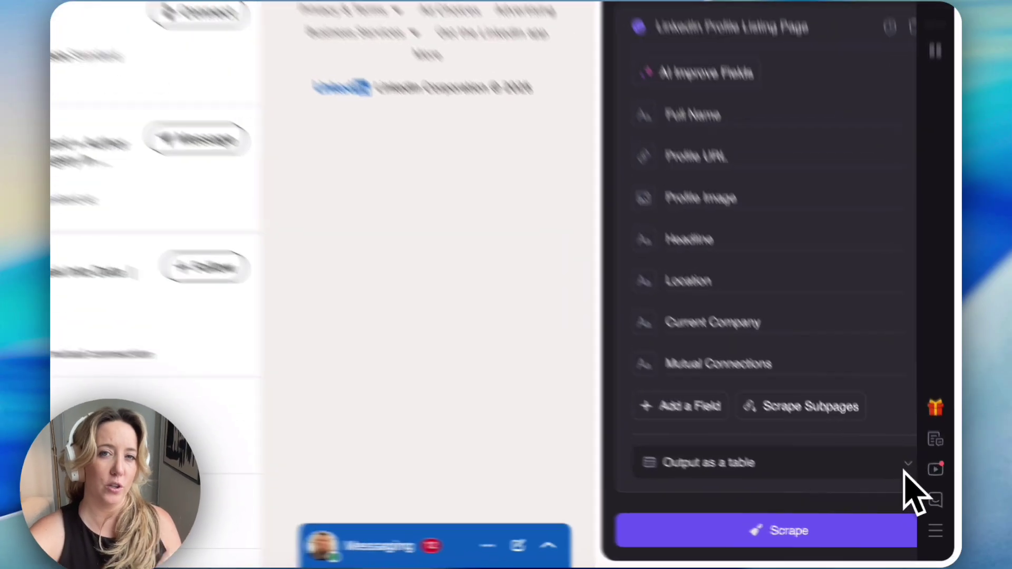
Step: Choose Save to Notion as output and authorize Thunderbit's access to the HQ teamspace
{"action": "left_click", "coordinate": [922, 501]}
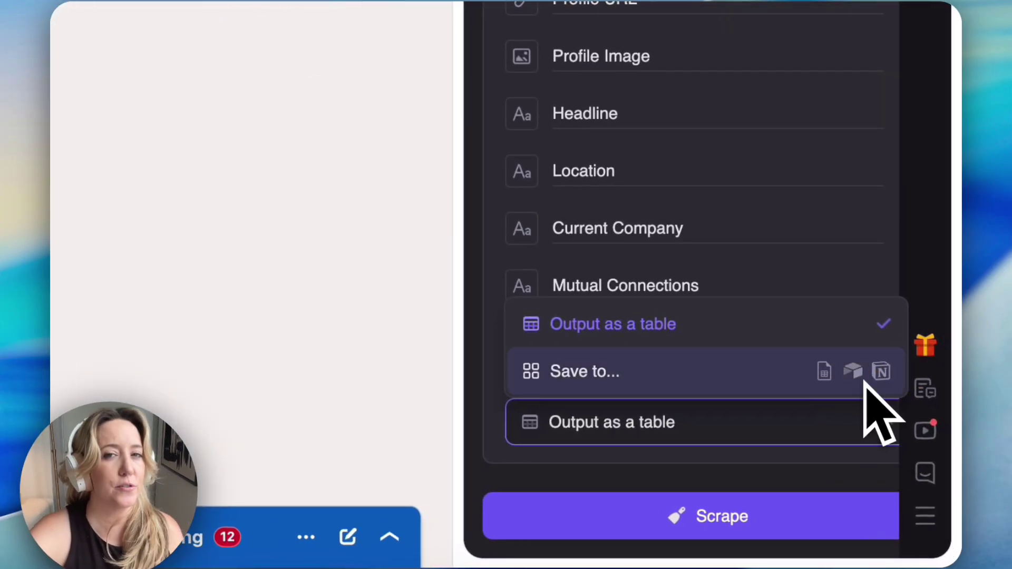
{"action": "left_click", "coordinate": [855, 369]}
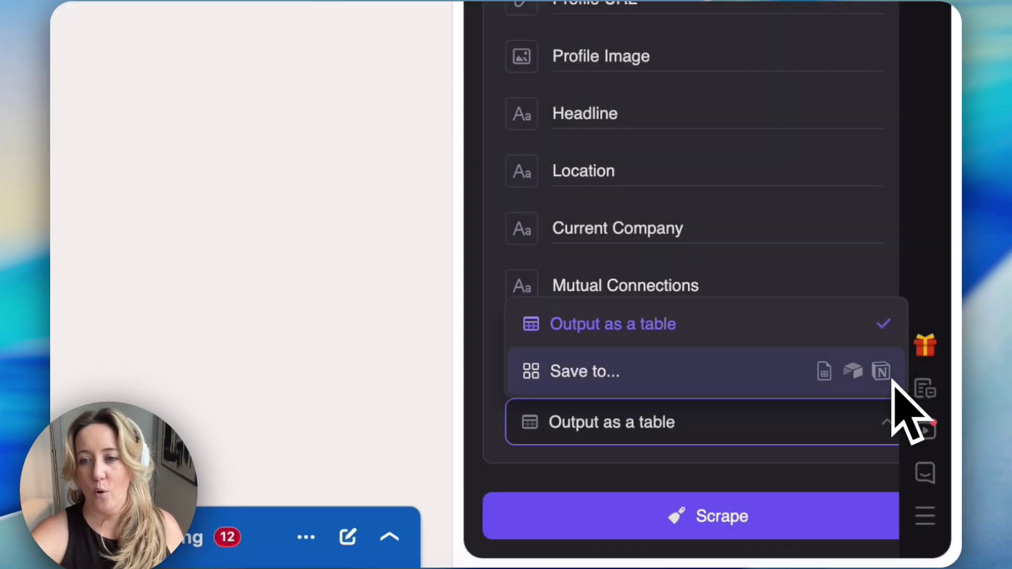
{"action": "left_click", "coordinate": [892, 383]}
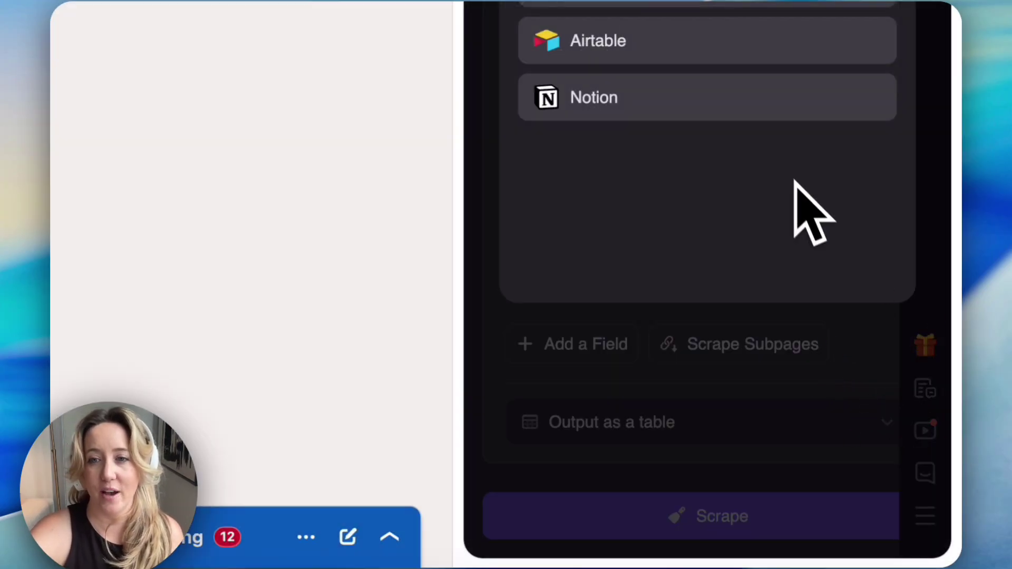
{"action": "left_click", "coordinate": [680, 214]}
{"action": "left_click", "coordinate": [475, 165]}
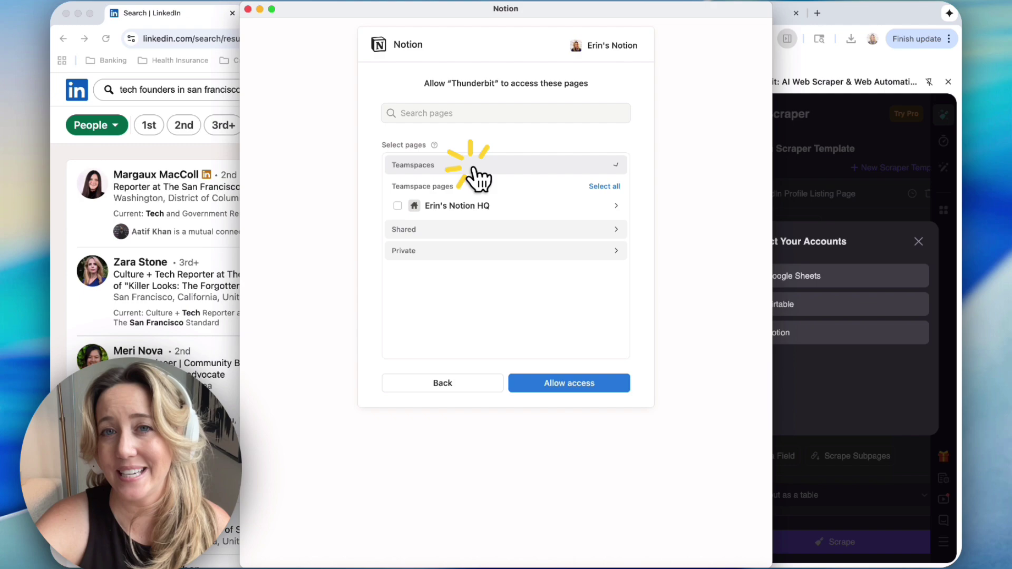
{"action": "left_click", "coordinate": [397, 206]}
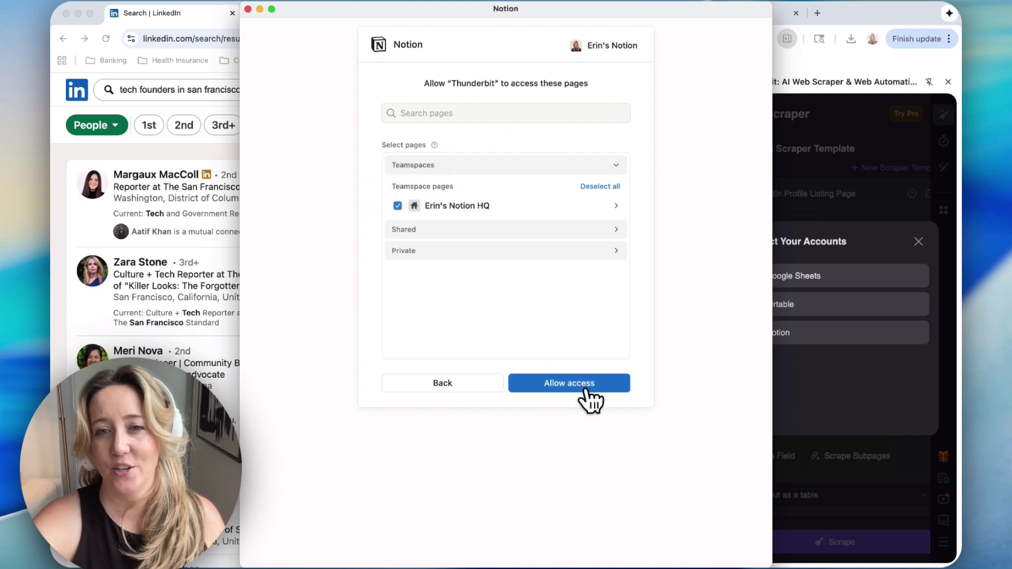
{"action": "left_click", "coordinate": [604, 385]}
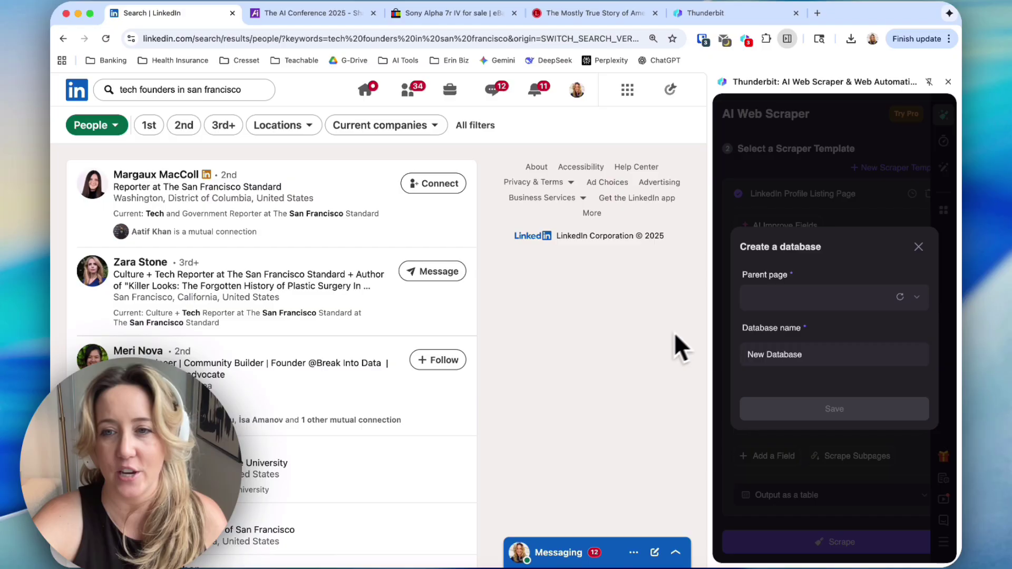
Step: Set the parent page to Teamspace Home and name the database 'LinkedIn Leads'
{"action": "left_click", "coordinate": [853, 375]}
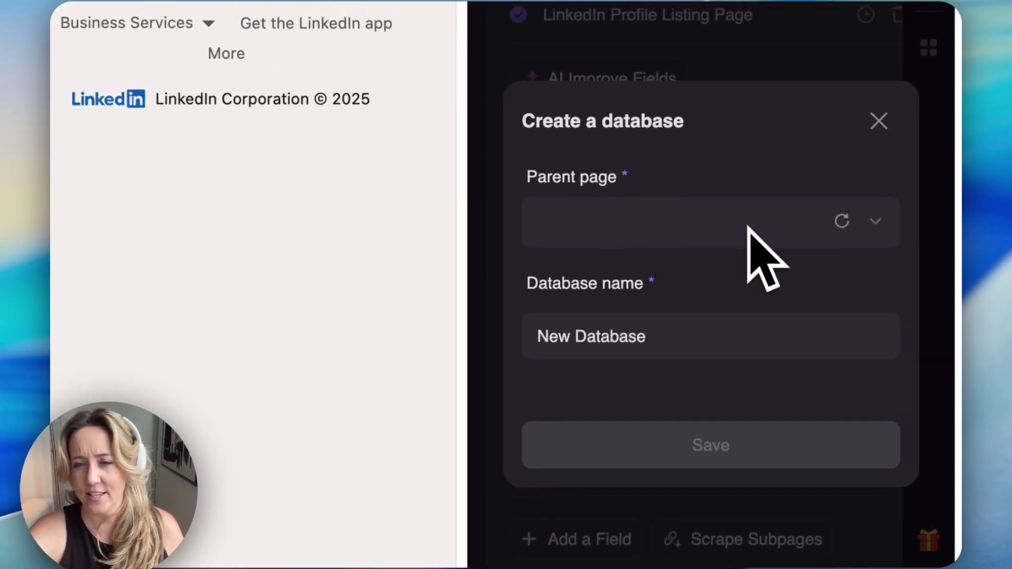
{"action": "left_click", "coordinate": [668, 221]}
{"action": "left_click", "coordinate": [622, 329]}
{"action": "type", "text": "LinkedIn "}
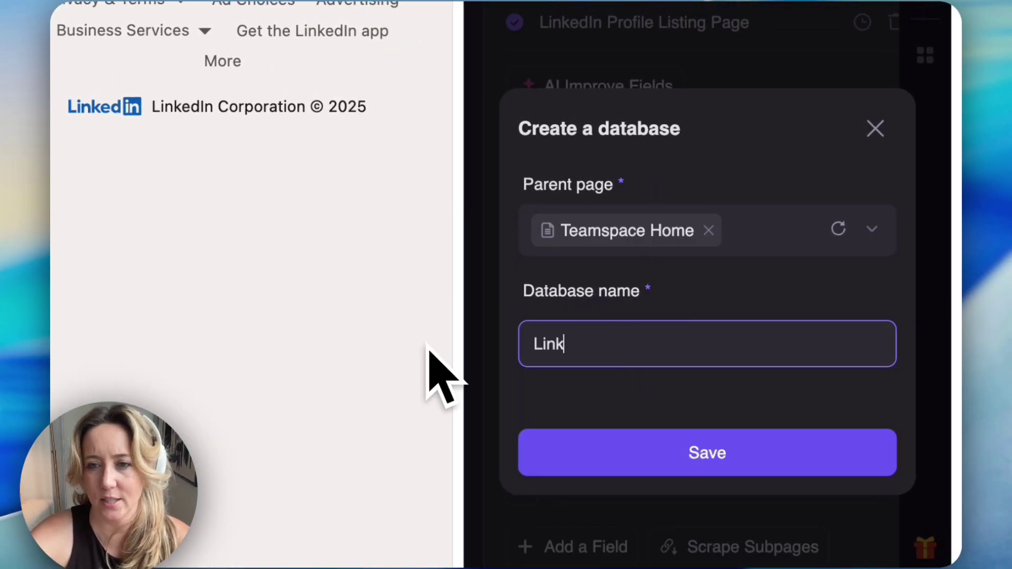
{"action": "type", "text": "Lea"}
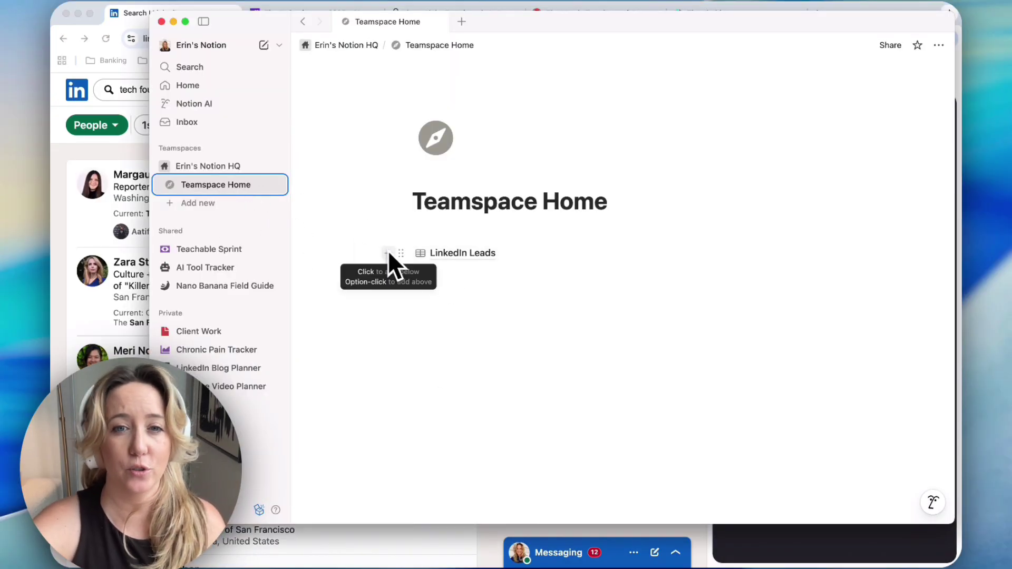
Step: Open the LinkedIn Leads database and scroll across its company, headline, location and profile columns
{"action": "left_click", "coordinate": [447, 253]}
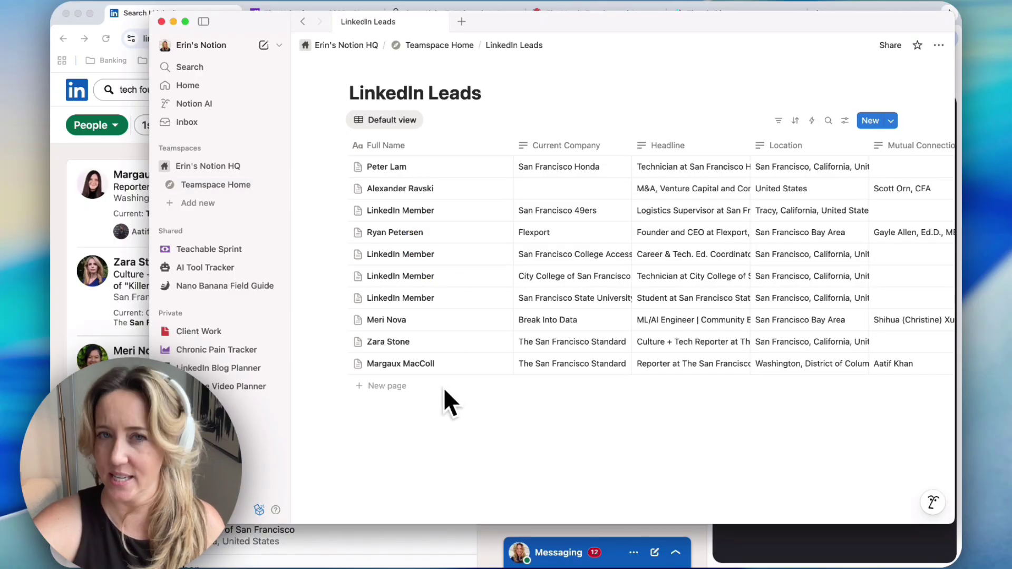
{"action": "scroll", "coordinate": [444, 390], "scroll_direction": "right", "scroll_amount": 5}
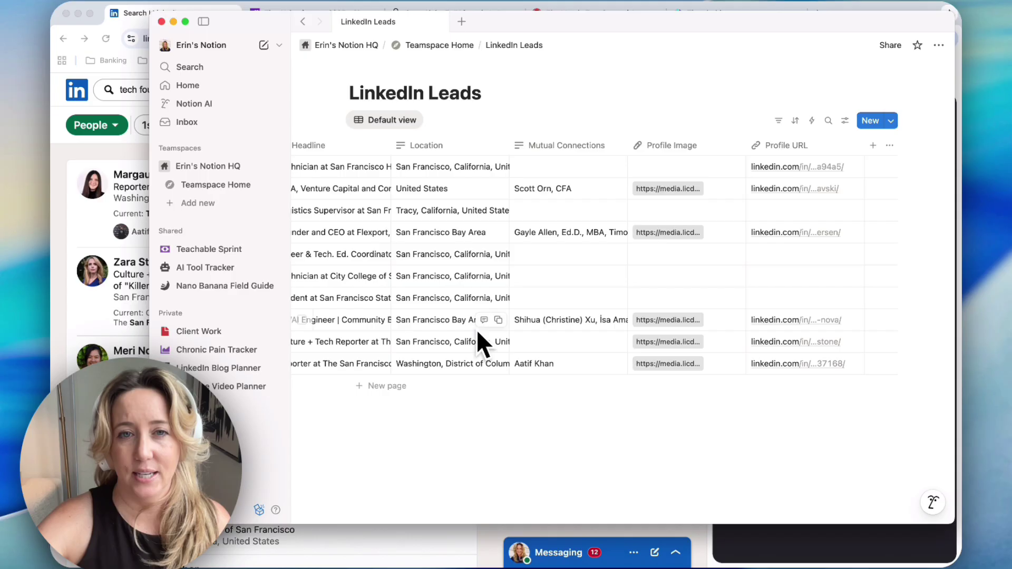
{"action": "scroll", "coordinate": [472, 331], "scroll_direction": "left", "scroll_amount": 5}
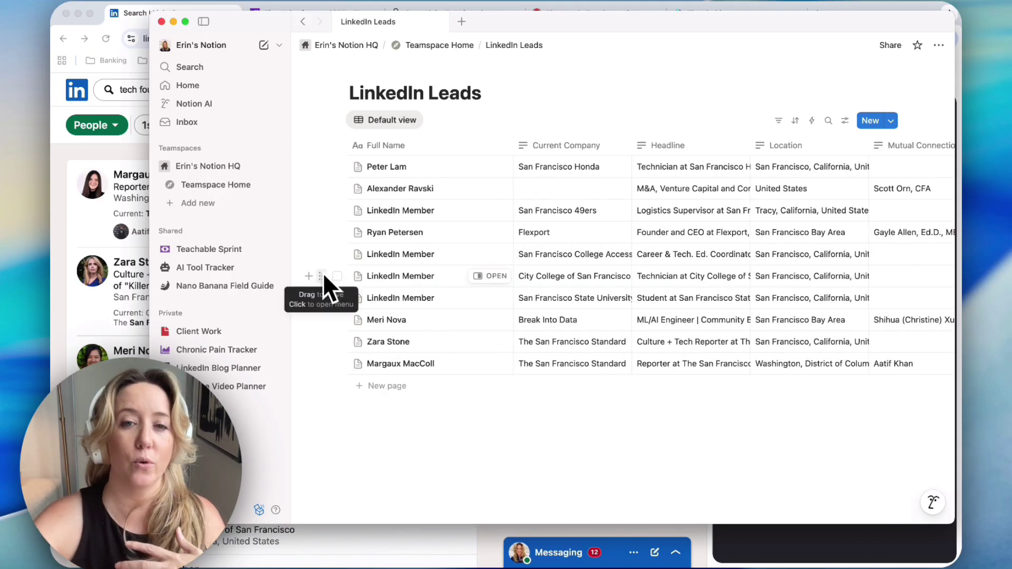
{"action": "scroll", "coordinate": [454, 291], "scroll_direction": "right", "scroll_amount": 5}
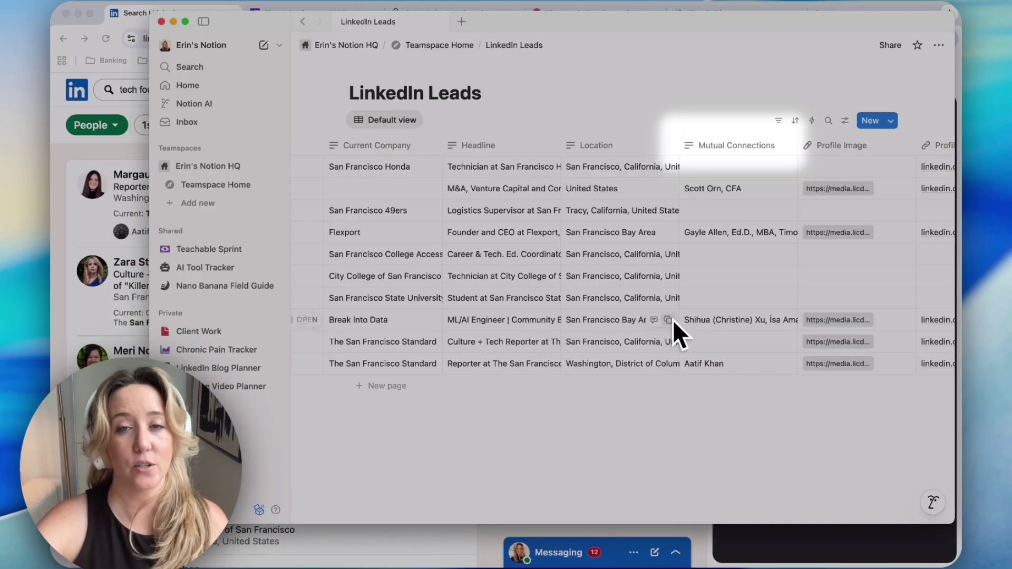
{"action": "scroll", "coordinate": [564, 248], "scroll_direction": "left", "scroll_amount": 5}
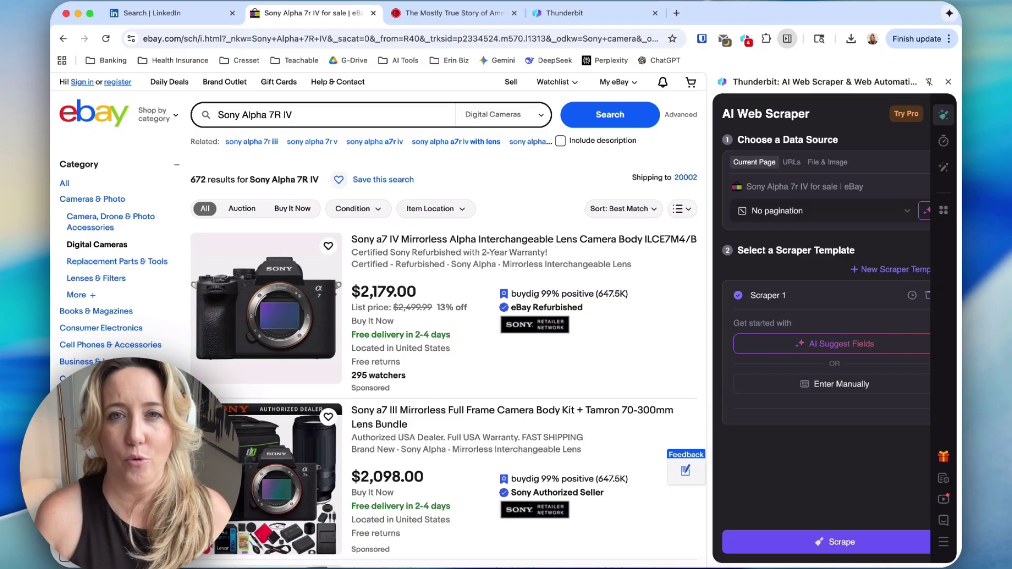
Step: Have AI suggest fields for the Sony Alpha 7R IV listings, scrape 68 rows, and show download formats
{"action": "left_click", "coordinate": [871, 351]}
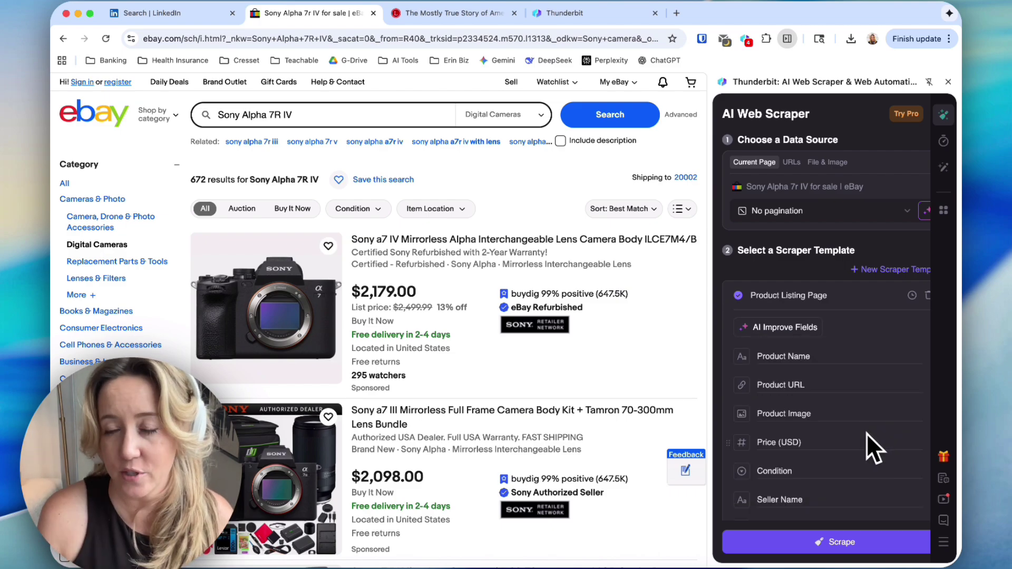
{"action": "left_click", "coordinate": [826, 542]}
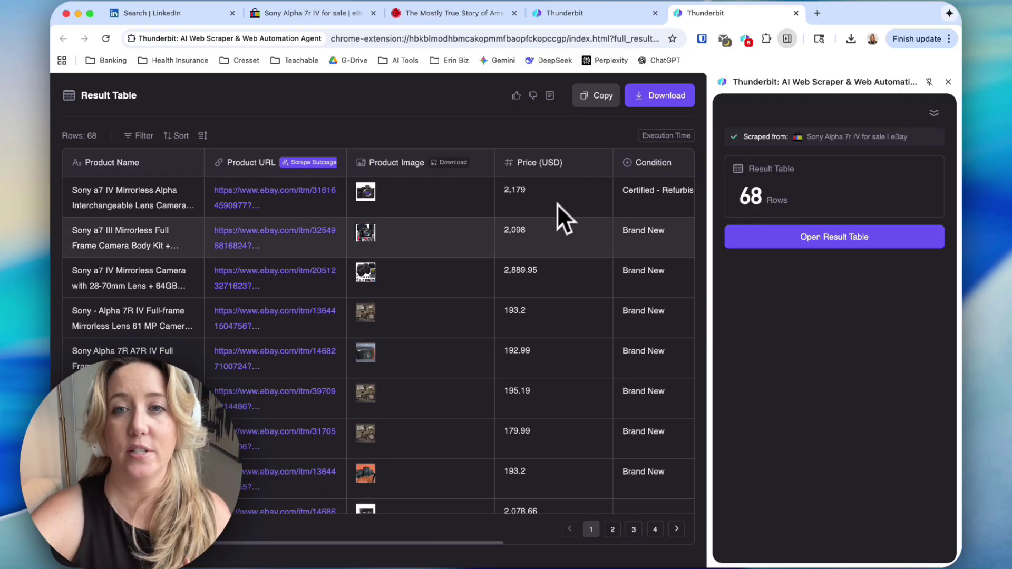
{"action": "left_click", "coordinate": [652, 101]}
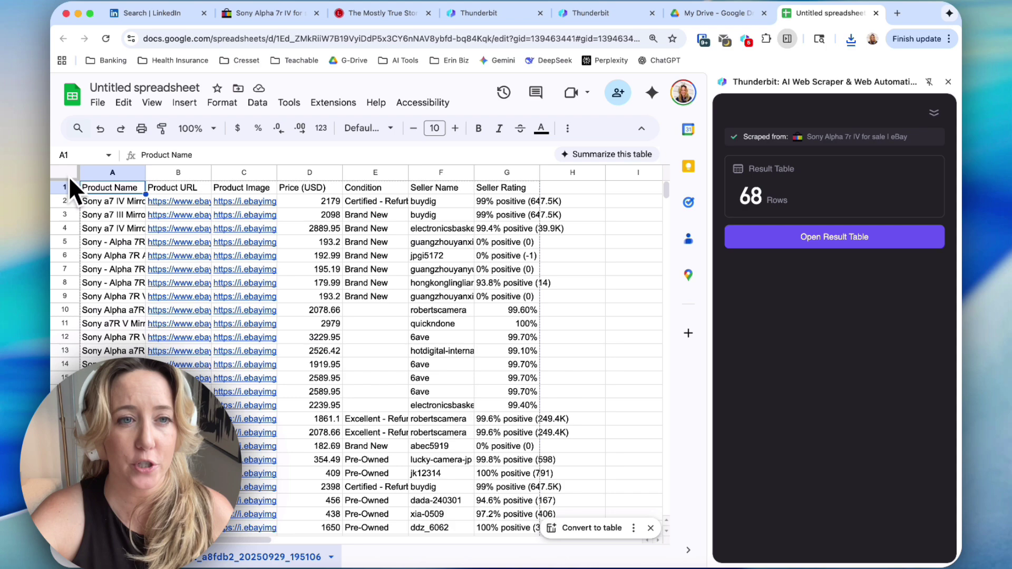
Step: Bold the header row and select the Price (USD) column in the eBay sheet
{"action": "left_click", "coordinate": [68, 184]}
{"action": "left_click", "coordinate": [477, 130]}
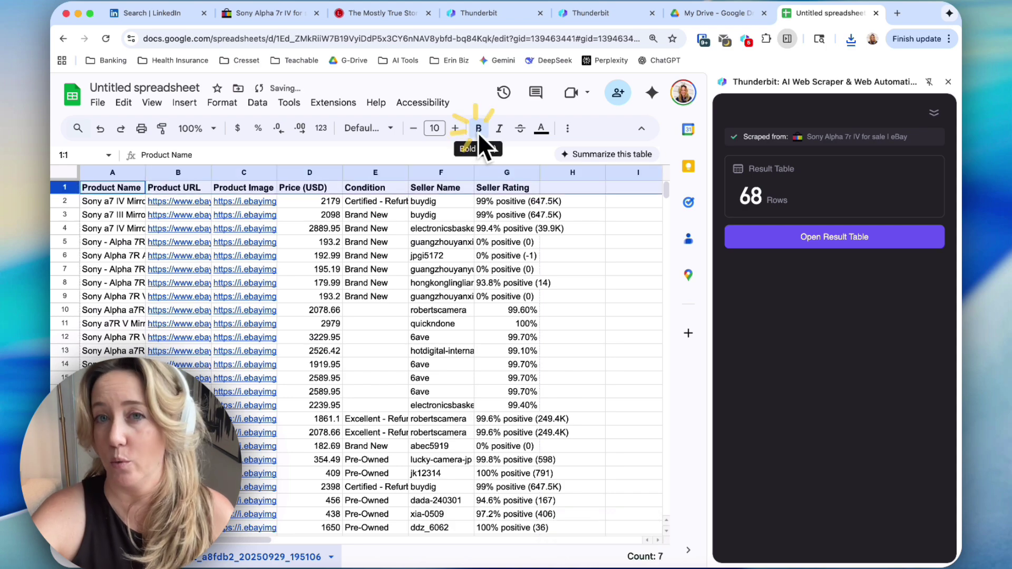
{"action": "left_click", "coordinate": [572, 255]}
{"action": "right_click", "coordinate": [391, 172]}
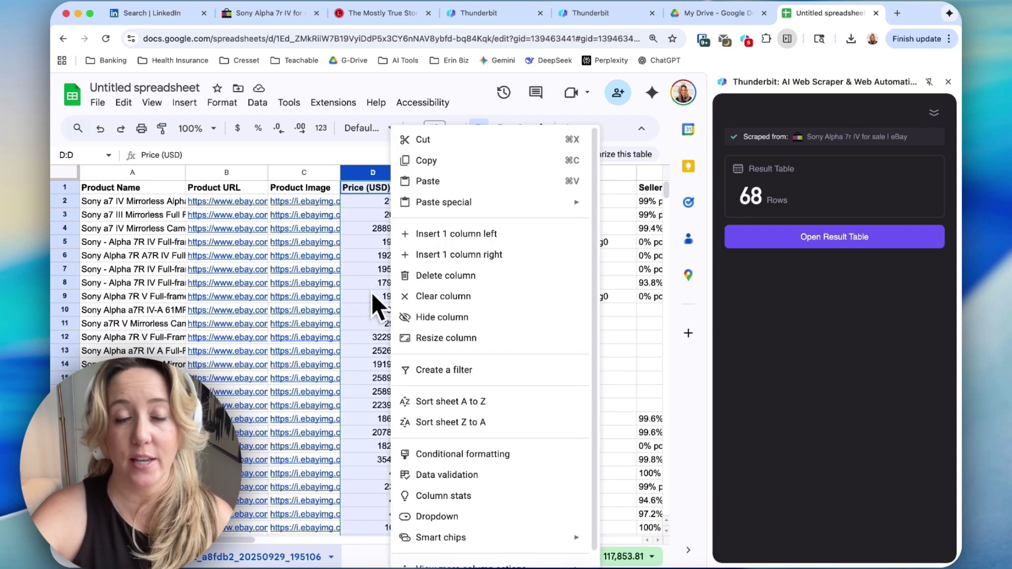
{"action": "left_click", "coordinate": [371, 334]}
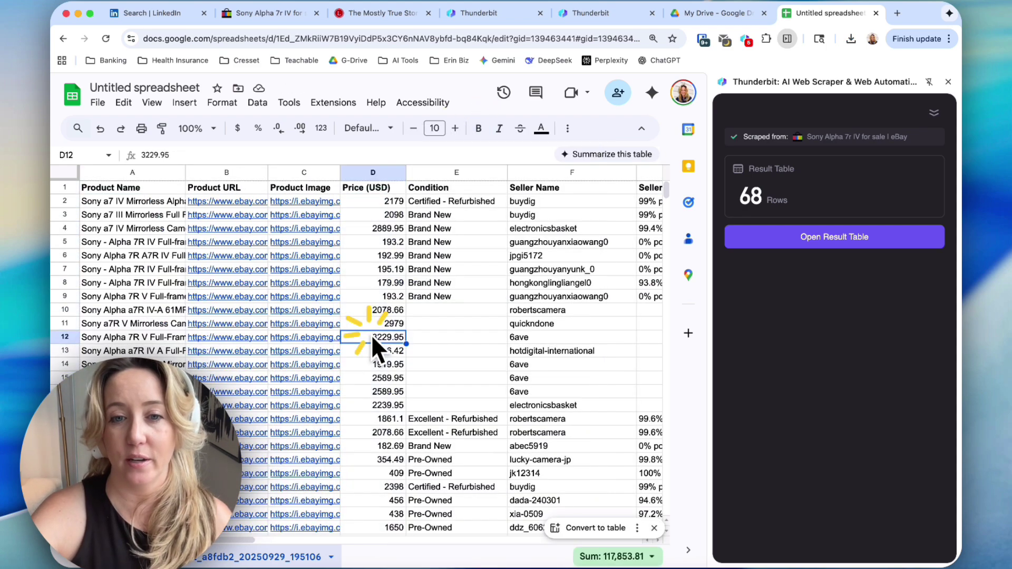
Step: Filter on Seller Rating values, then switch to the Longreads article tab
{"action": "right_click", "coordinate": [388, 173]}
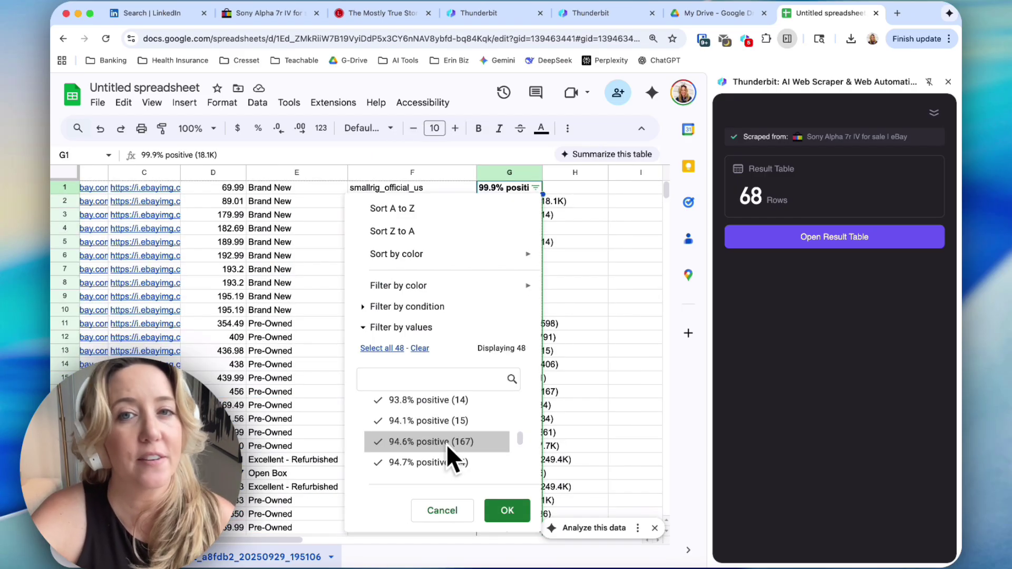
{"action": "scroll", "coordinate": [447, 443], "scroll_direction": "down", "scroll_amount": 5}
{"action": "left_click", "coordinate": [507, 510]}
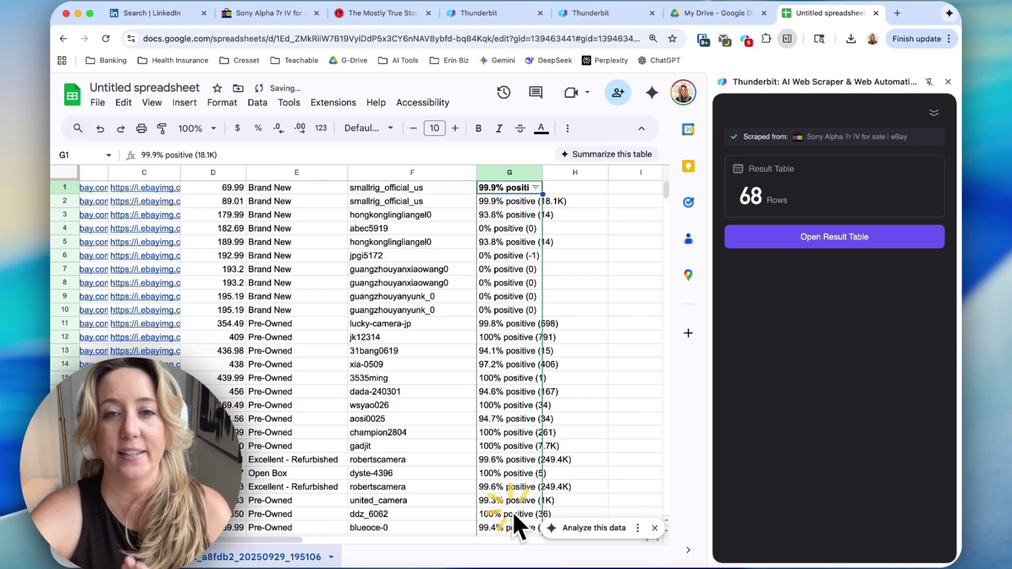
{"action": "scroll", "coordinate": [495, 345], "scroll_direction": "left", "scroll_amount": 1}
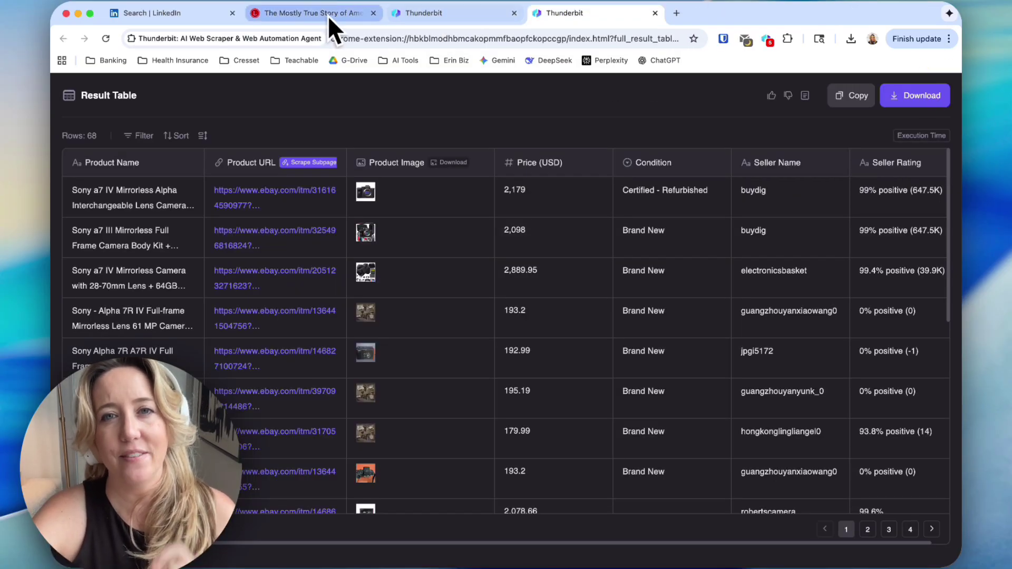
{"action": "left_click", "coordinate": [318, 15]}
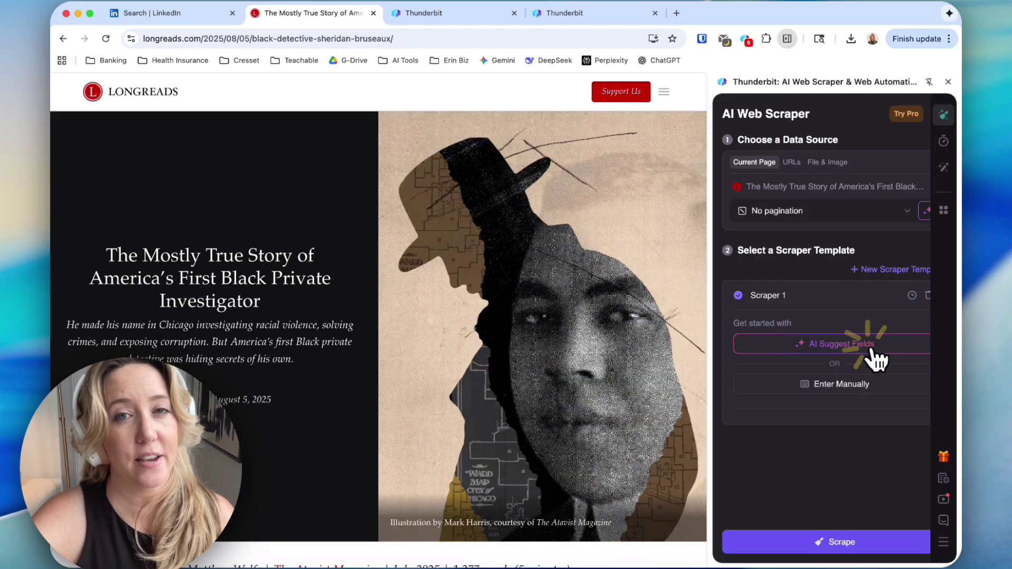
Step: Have AI suggest article fields and scrape the Longreads page into a one-row table
{"action": "left_click", "coordinate": [870, 349]}
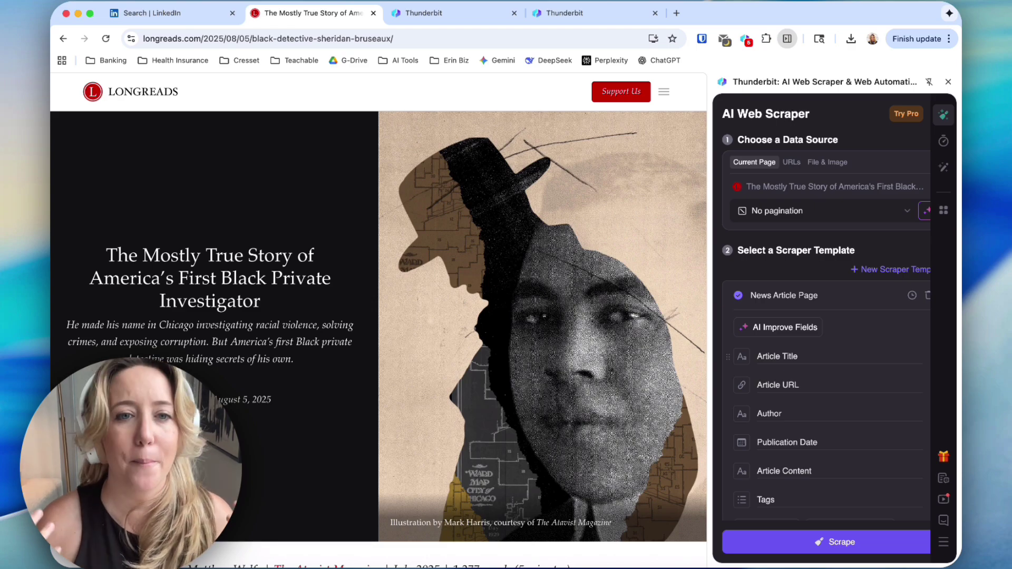
{"action": "scroll", "coordinate": [868, 385], "scroll_direction": "down", "scroll_amount": 3}
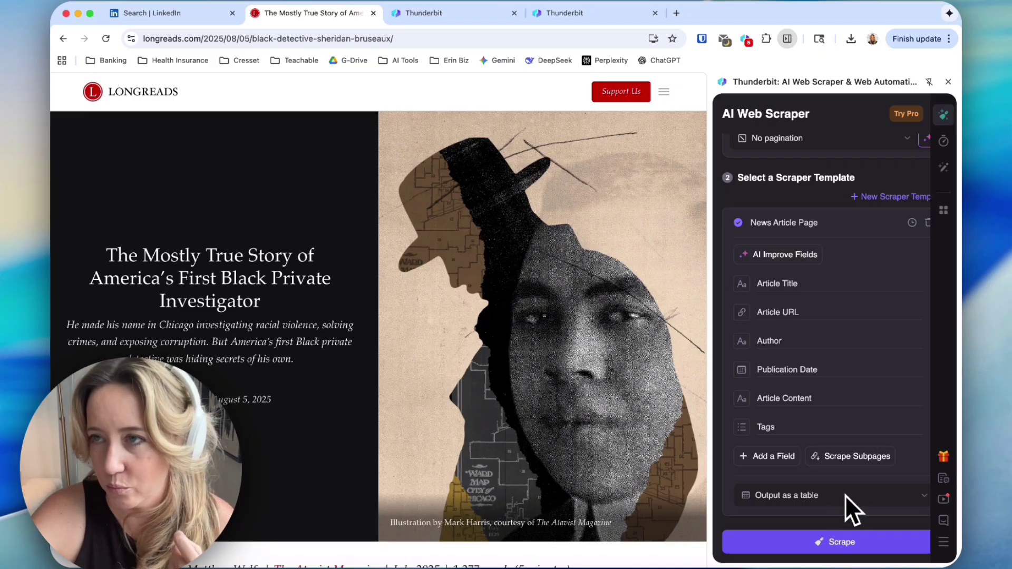
{"action": "left_click", "coordinate": [844, 542]}
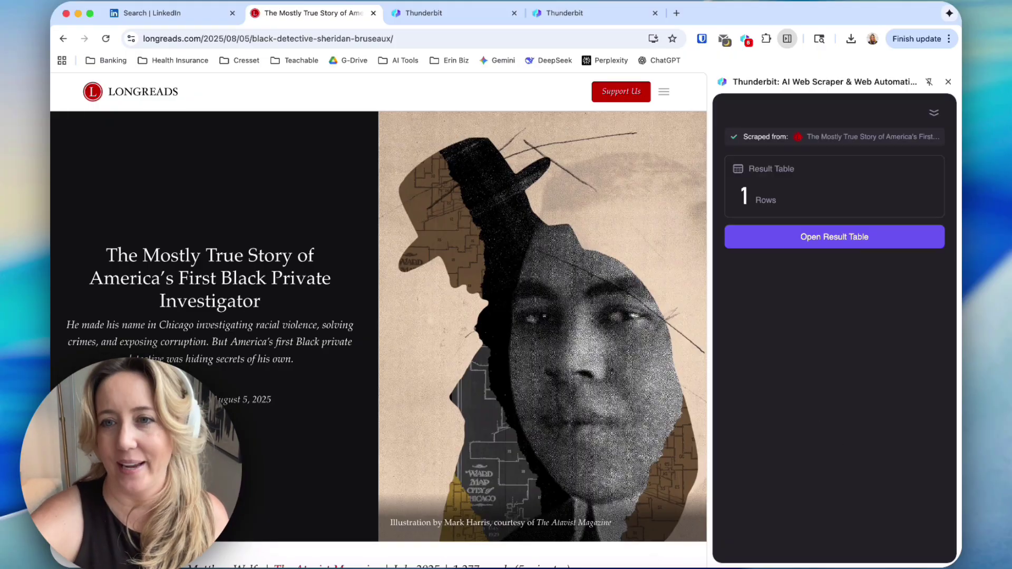
Step: Review the result table's author, date and content, then close the result tabs and side panel
{"action": "left_click", "coordinate": [834, 237]}
{"action": "scroll", "coordinate": [504, 254], "scroll_direction": "left", "scroll_amount": 10}
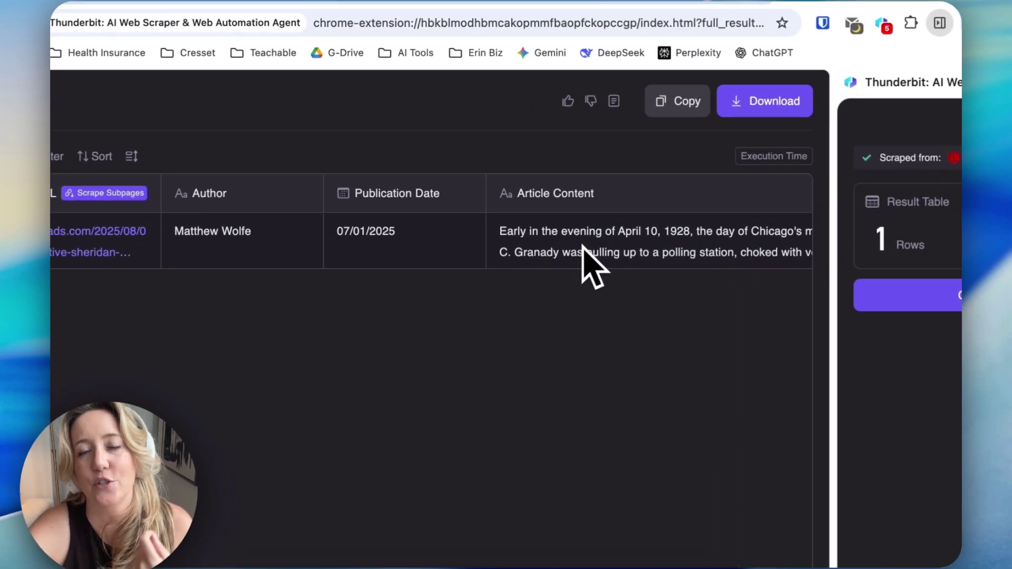
{"action": "scroll", "coordinate": [410, 431], "scroll_direction": "left", "scroll_amount": 2}
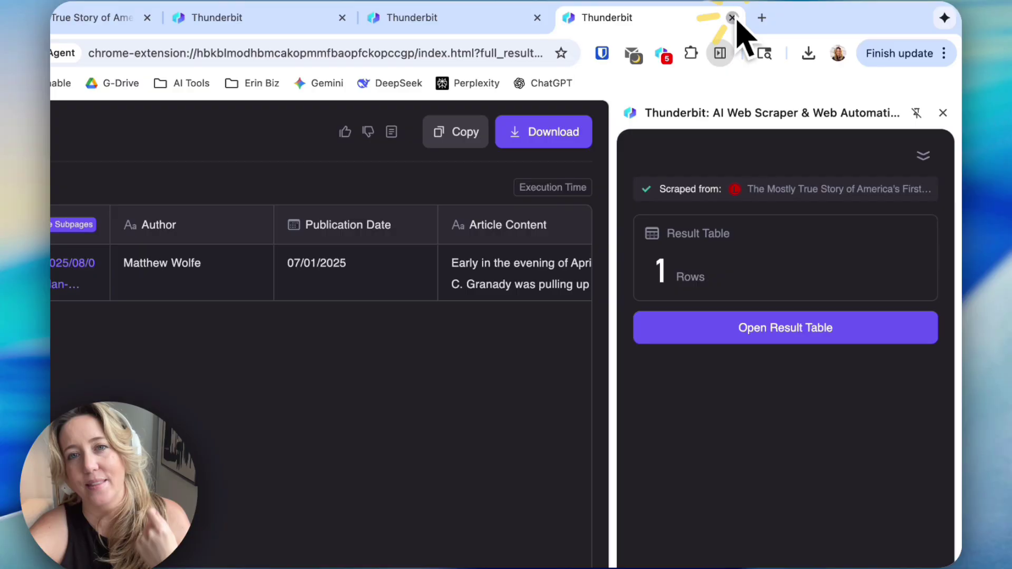
{"action": "left_click", "coordinate": [740, 18]}
{"action": "left_click", "coordinate": [635, 13]}
{"action": "left_click", "coordinate": [485, 14]}
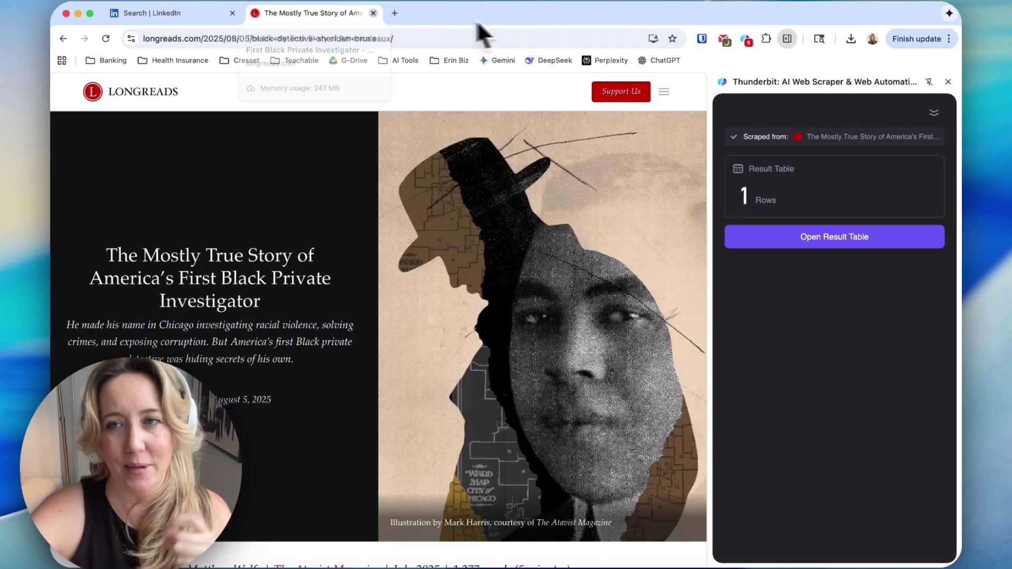
{"action": "left_click", "coordinate": [948, 82]}
Step: Visit thunderbit.com, highlight the Subpage Scraping heading, and scroll down through the feature sections
{"action": "left_click", "coordinate": [489, 47]}
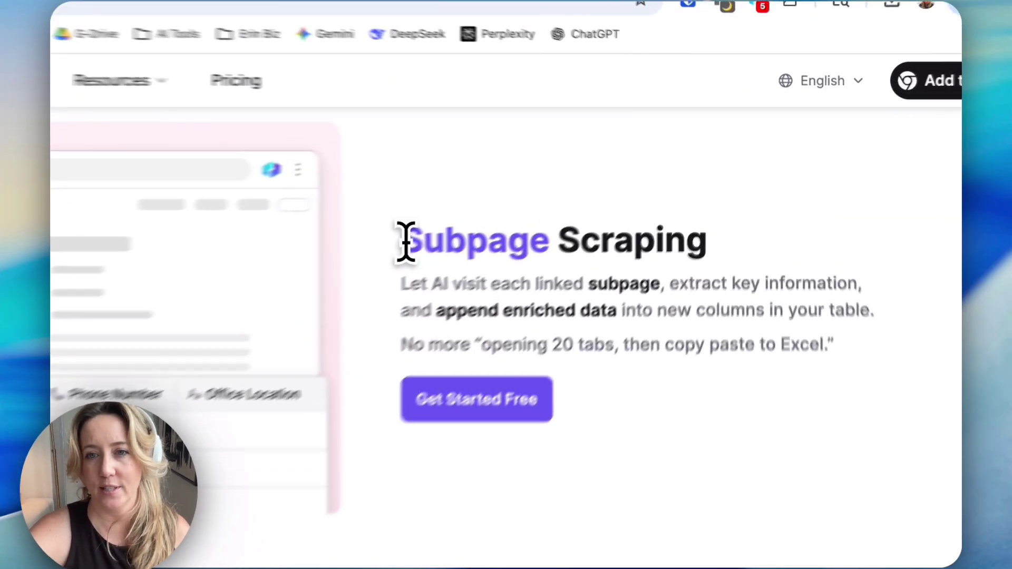
{"action": "left_click_drag", "start_coordinate": [548, 188], "coordinate": [744, 203]}
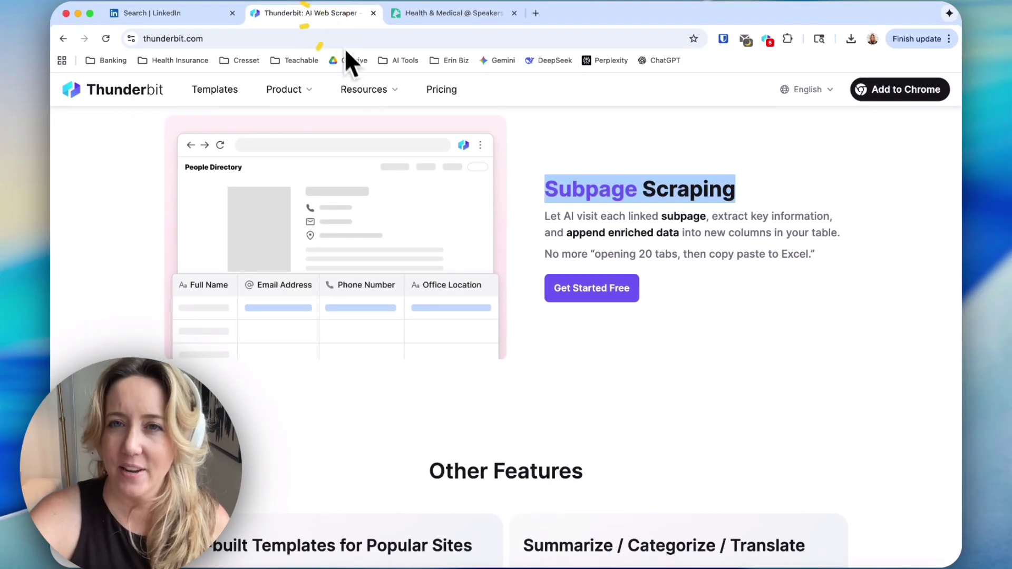
{"action": "scroll", "coordinate": [572, 390], "scroll_direction": "down", "scroll_amount": 4}
{"action": "scroll", "coordinate": [579, 437], "scroll_direction": "down", "scroll_amount": 1}
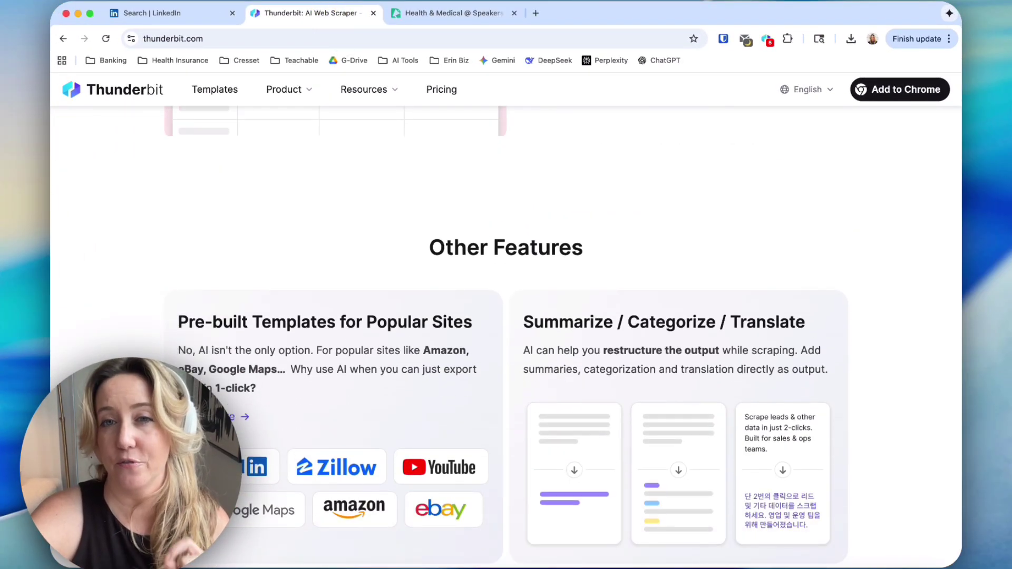
{"action": "scroll", "coordinate": [580, 436], "scroll_direction": "down", "scroll_amount": 5}
{"action": "scroll", "coordinate": [506, 337], "scroll_direction": "down", "scroll_amount": 9}
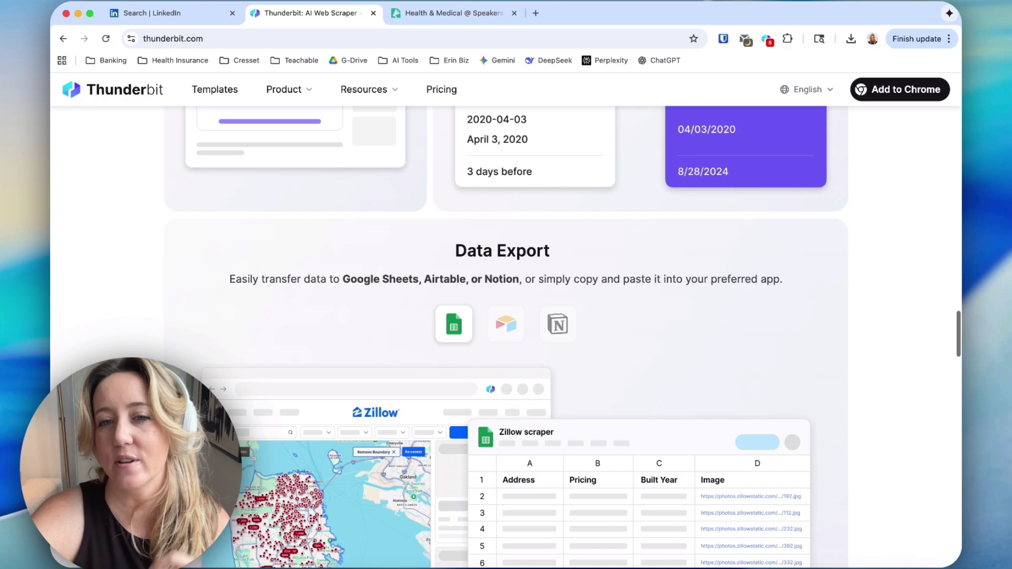
{"action": "scroll", "coordinate": [506, 337], "scroll_direction": "down", "scroll_amount": 5}
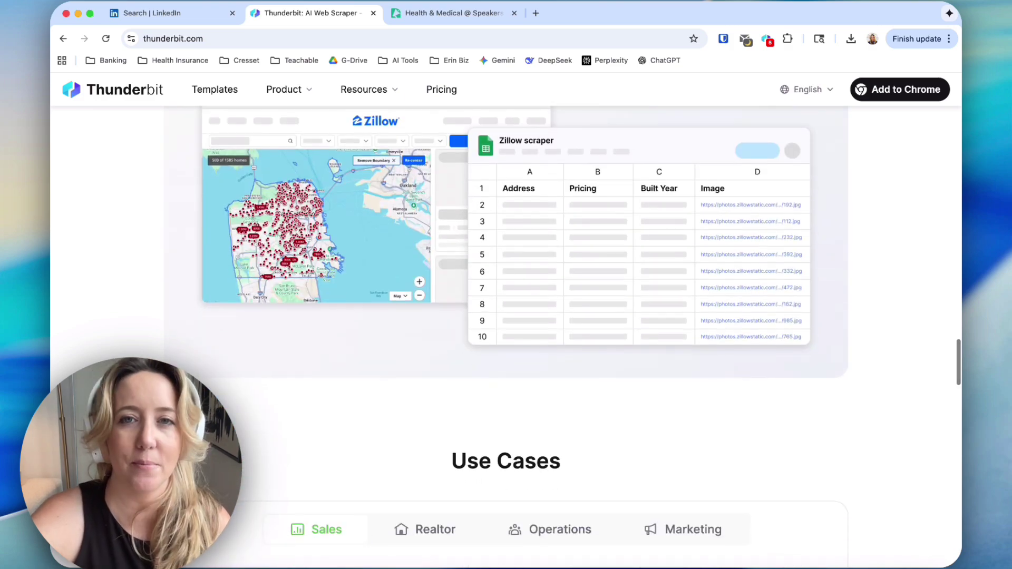
{"action": "scroll", "coordinate": [506, 337], "scroll_direction": "down", "scroll_amount": 4}
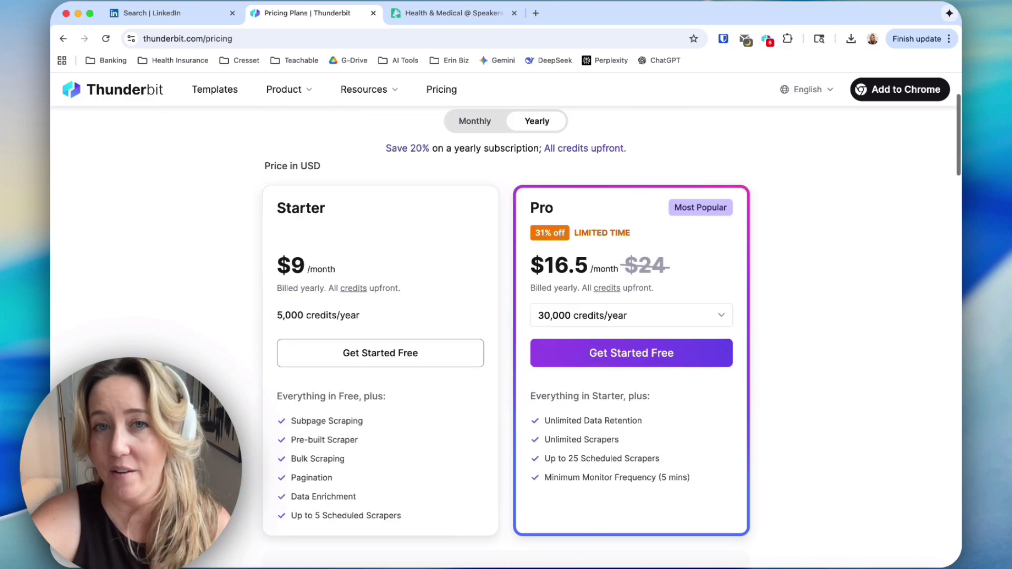
{"action": "scroll", "coordinate": [506, 337], "scroll_direction": "down", "scroll_amount": 1}
{"action": "scroll", "coordinate": [506, 337], "scroll_direction": "down", "scroll_amount": 1}
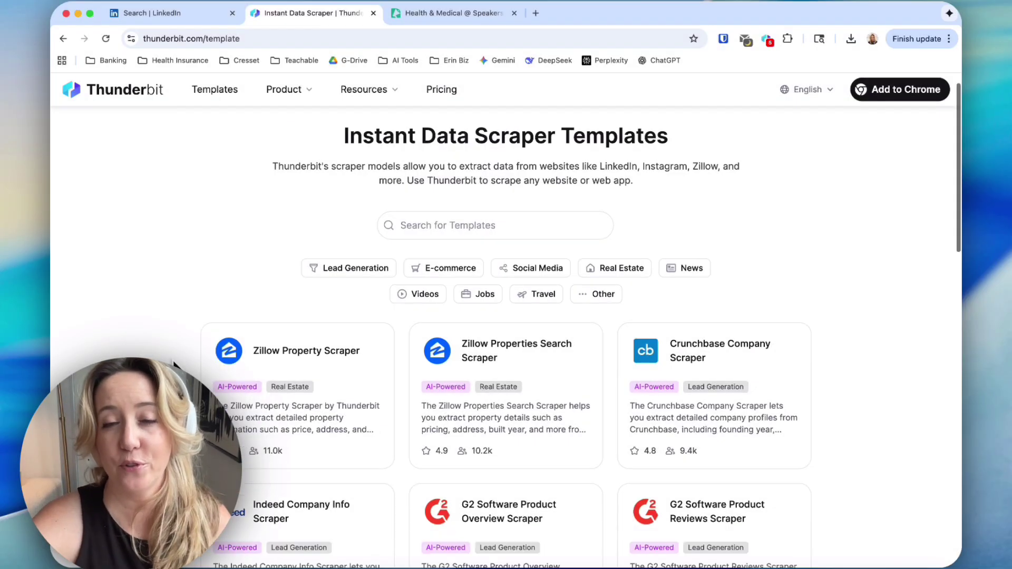
Step: Scroll through Thunderbit's scraper template cards for Zillow, TikTok, Amazon and Coles
{"action": "scroll", "coordinate": [176, 364], "scroll_direction": "down", "scroll_amount": 6}
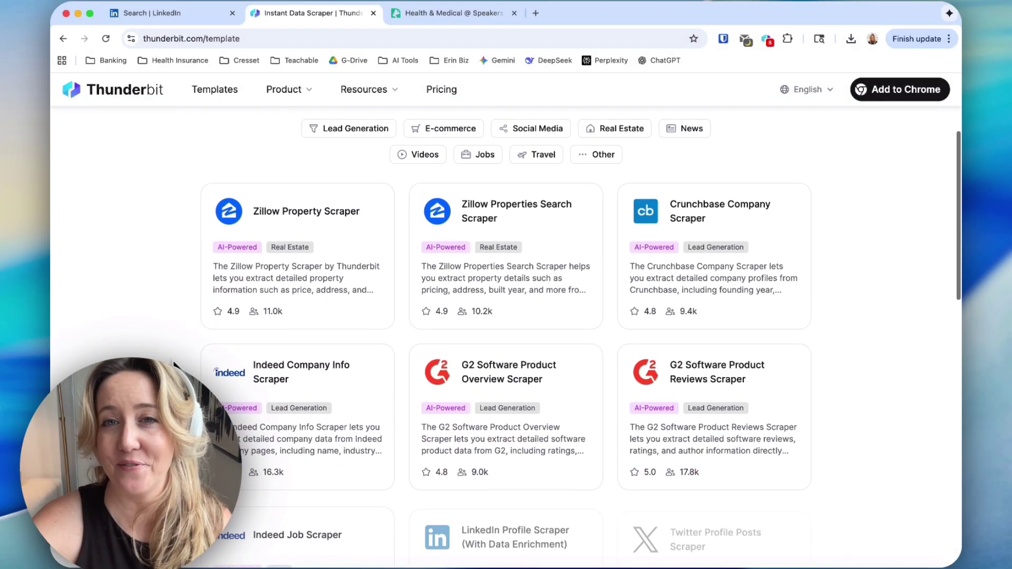
{"action": "scroll", "coordinate": [175, 365], "scroll_direction": "down", "scroll_amount": 8}
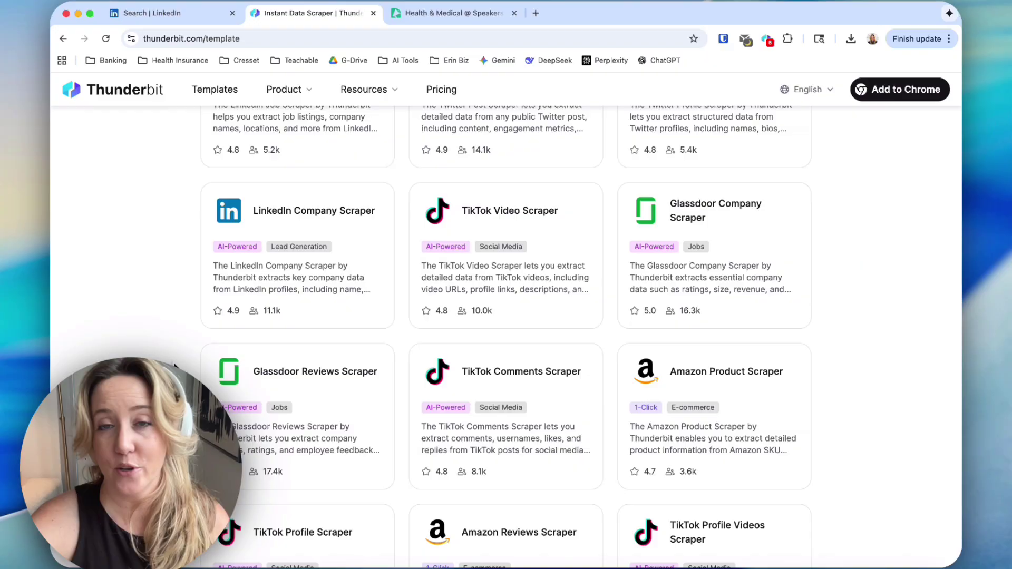
{"action": "scroll", "coordinate": [174, 365], "scroll_direction": "down", "scroll_amount": 3}
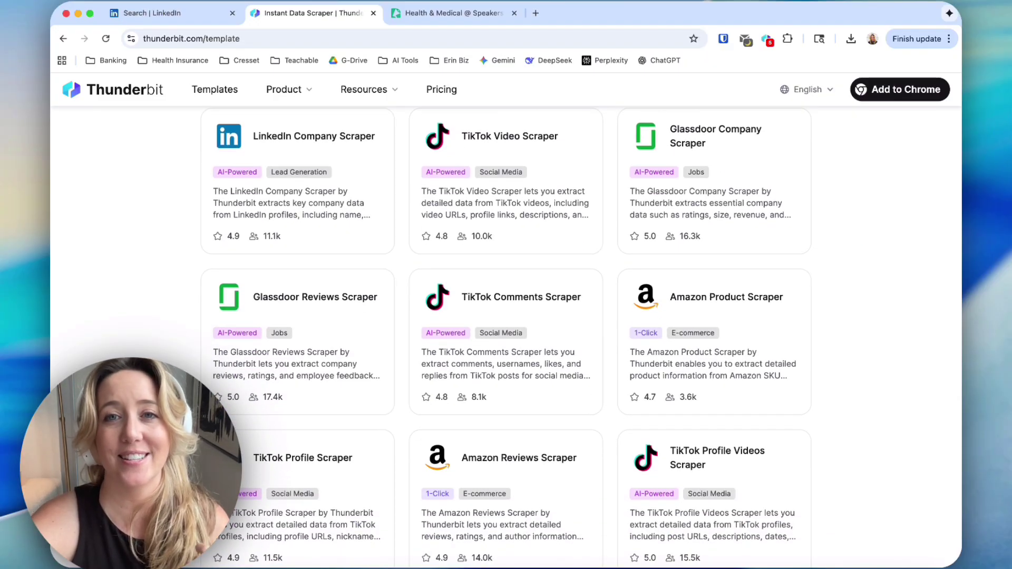
{"action": "scroll", "coordinate": [506, 337], "scroll_direction": "down", "scroll_amount": 5}
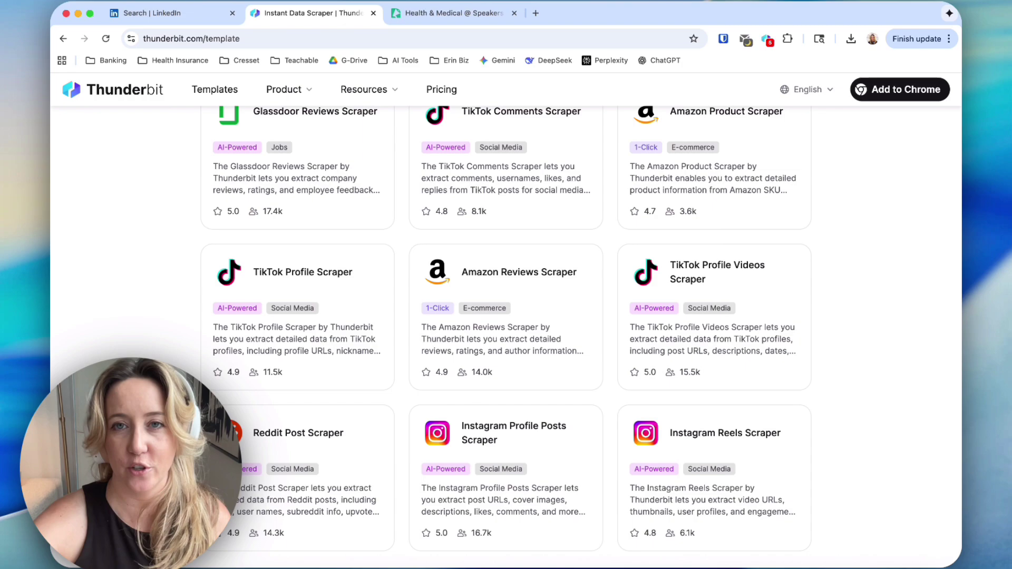
{"action": "scroll", "coordinate": [506, 337], "scroll_direction": "down", "scroll_amount": 10}
{"action": "scroll", "coordinate": [506, 337], "scroll_direction": "down", "scroll_amount": 8}
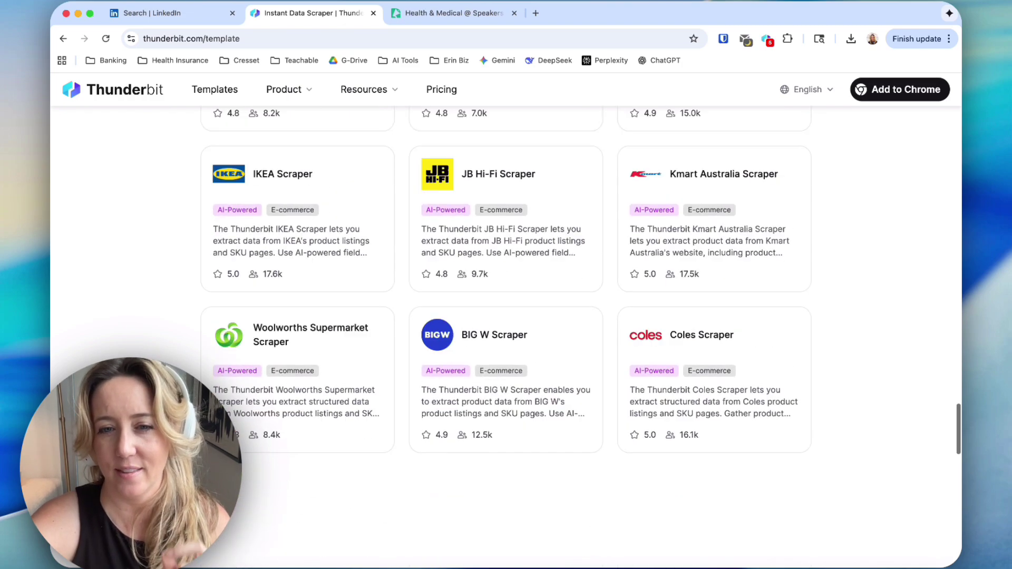
{"action": "scroll", "coordinate": [506, 337], "scroll_direction": "down", "scroll_amount": 3}
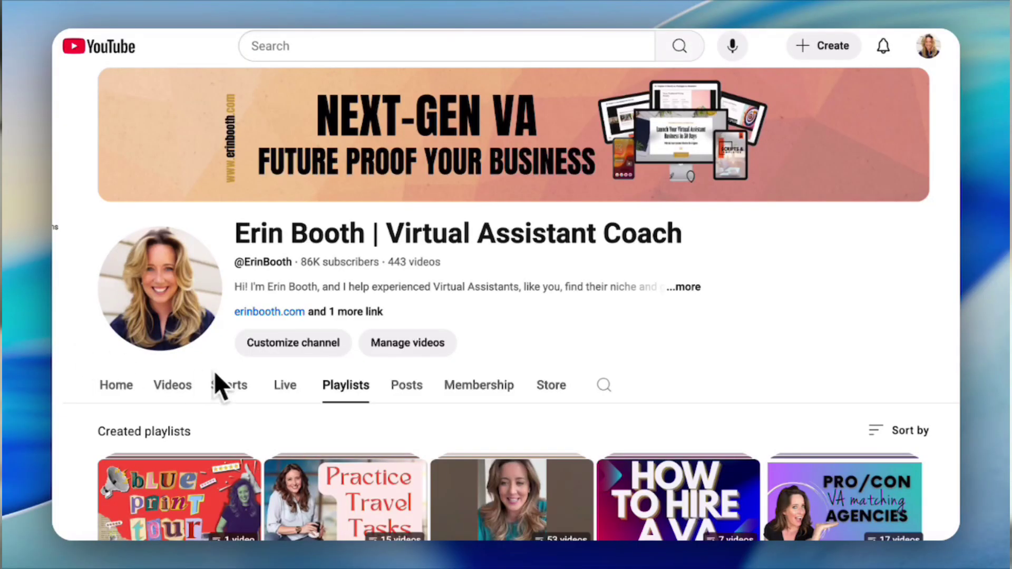
Step: Start the 76-video Must-Have Tools for Virtual Assistants playlist from the channel's playlists
{"action": "left_click", "coordinate": [340, 387]}
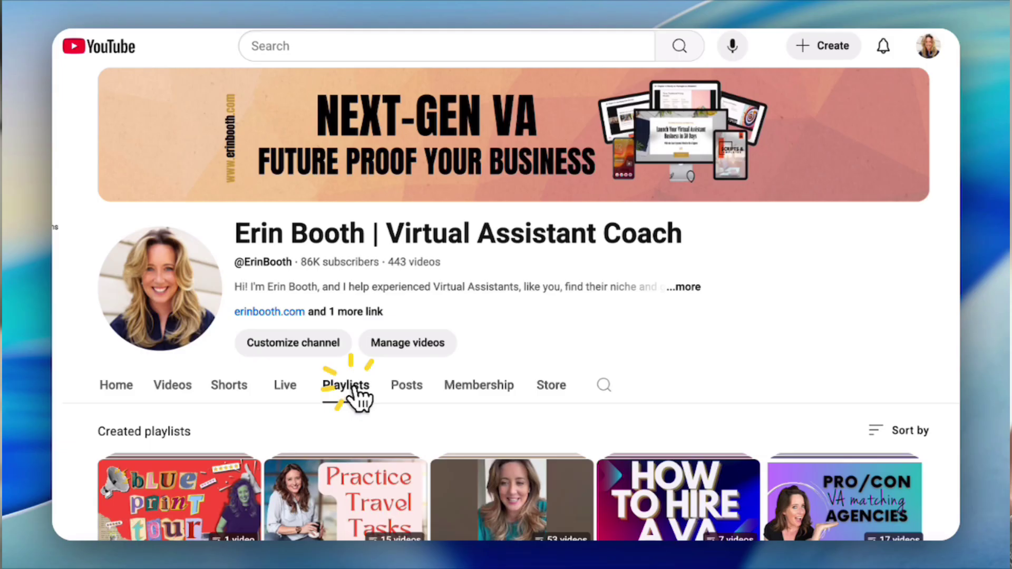
{"action": "scroll", "coordinate": [355, 393], "scroll_direction": "down", "scroll_amount": 5}
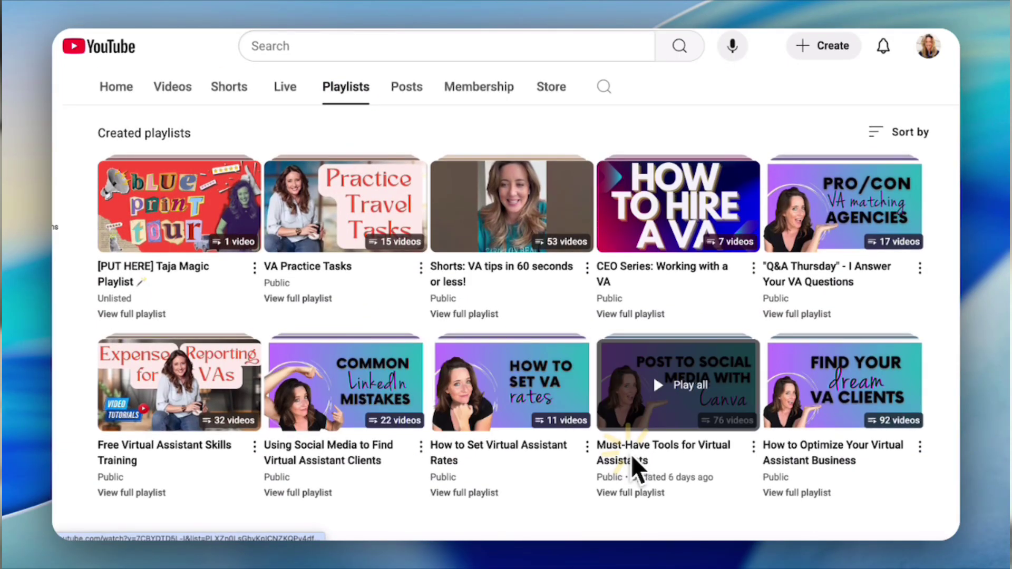
{"action": "left_click", "coordinate": [632, 455]}
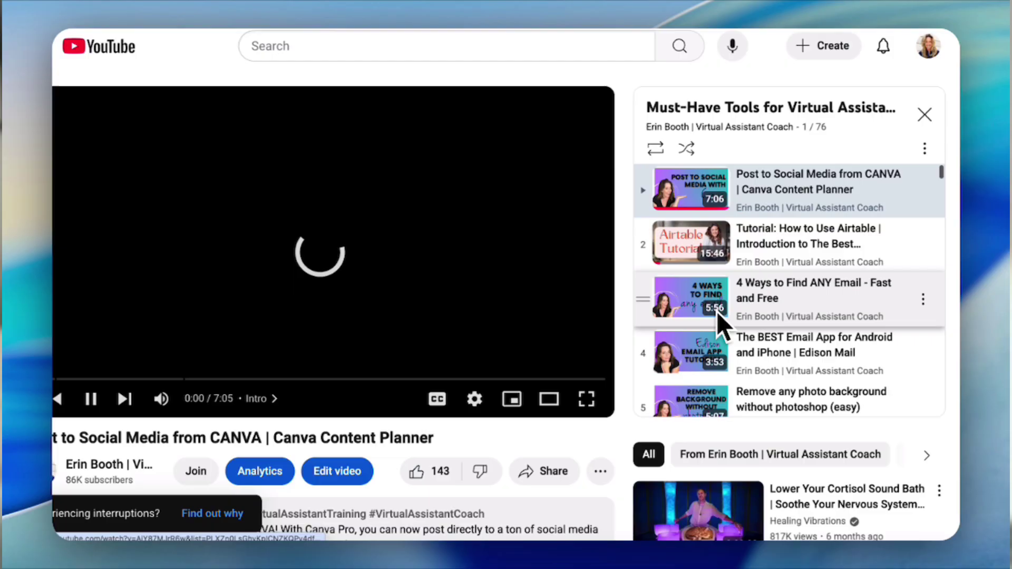